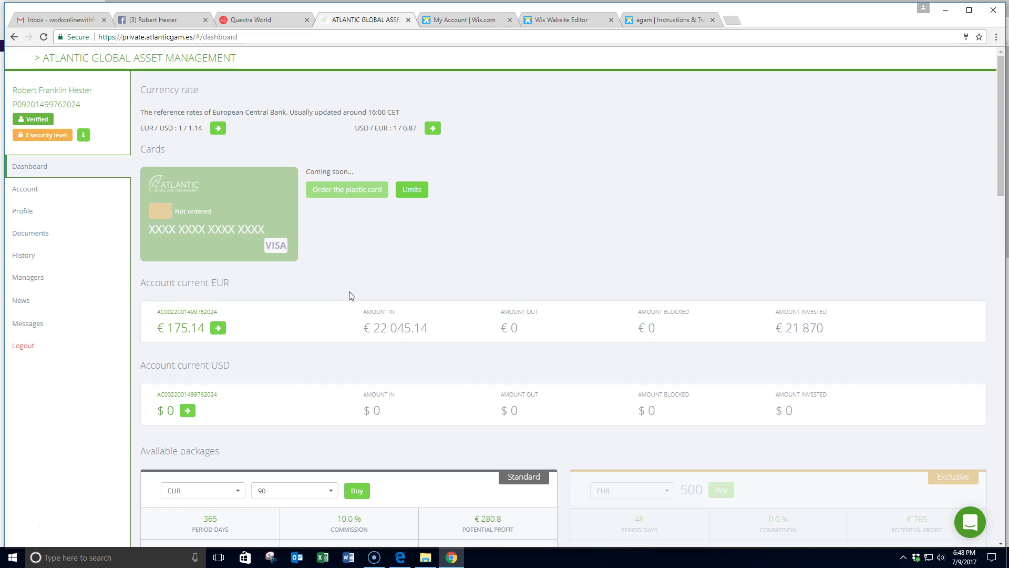
# Step: Examine the available packages on the dashboard, from Standard to Special 5M, including their commissions and the purchased packages below them
pyautogui.scroll(-6, 552, 226)
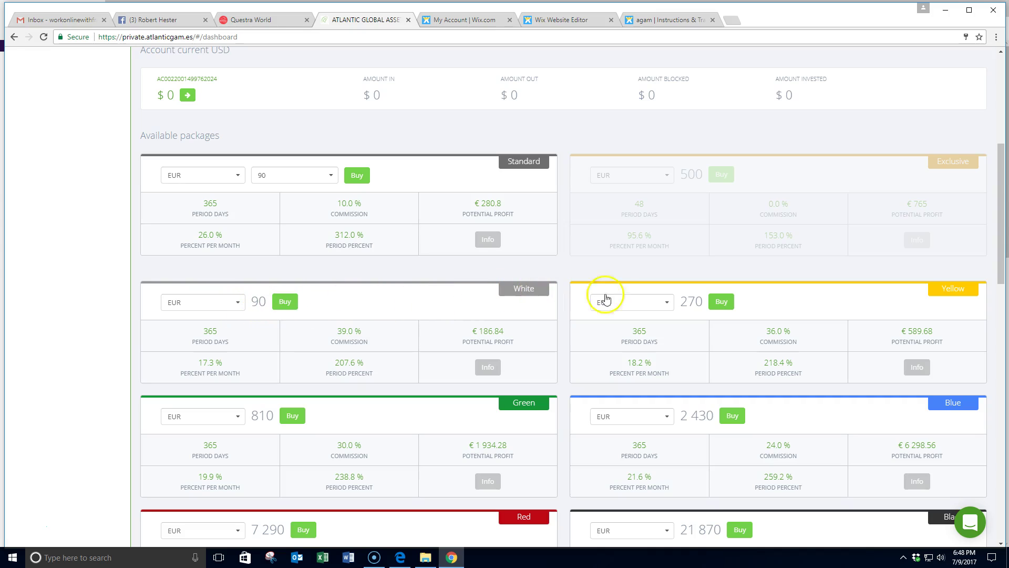
pyautogui.scroll(-8, 604, 270)
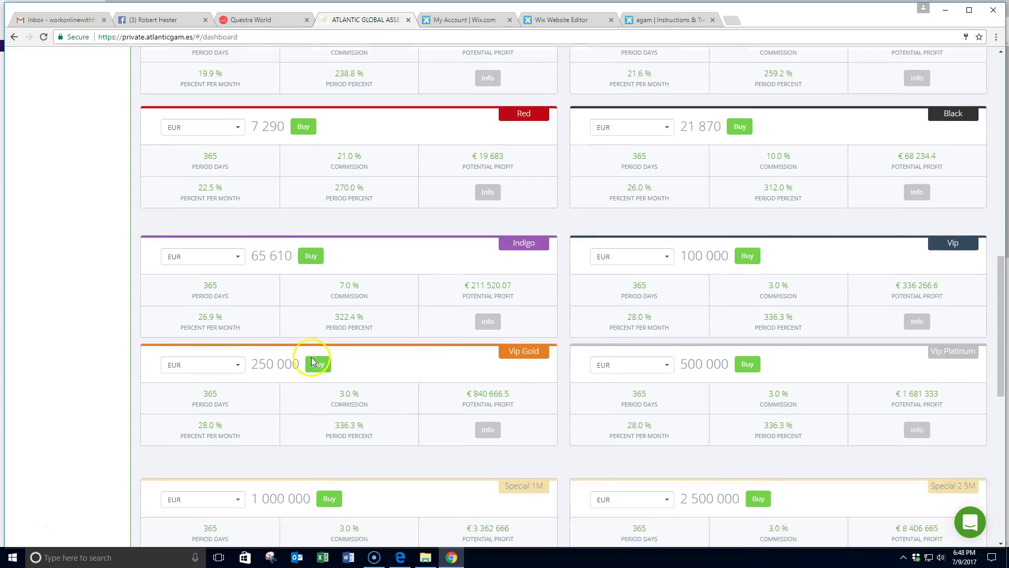
pyautogui.scroll(-8, 312, 358)
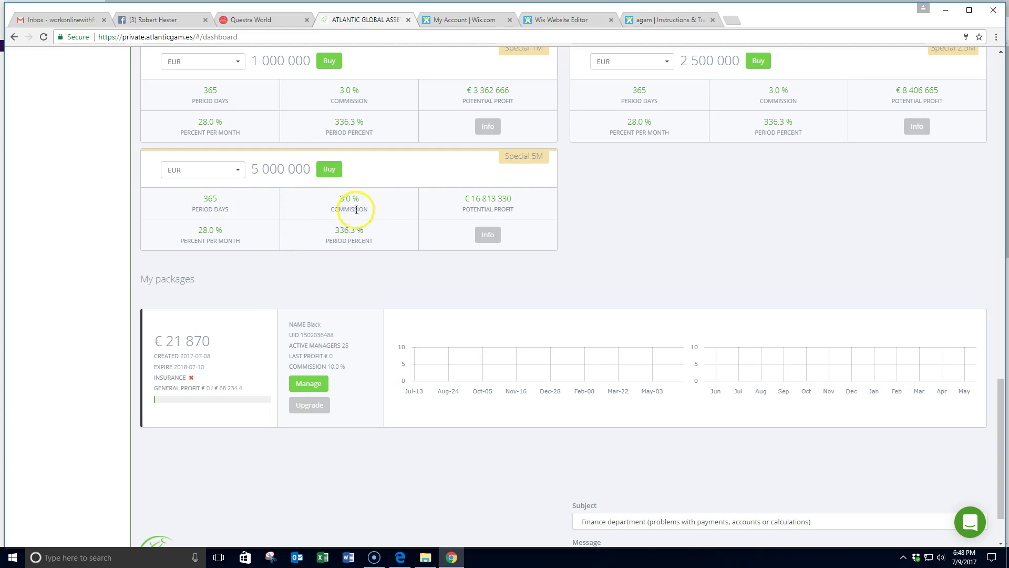
pyautogui.moveTo(338, 203); pyautogui.dragTo(363, 204)
pyautogui.scroll(10, 363, 201)
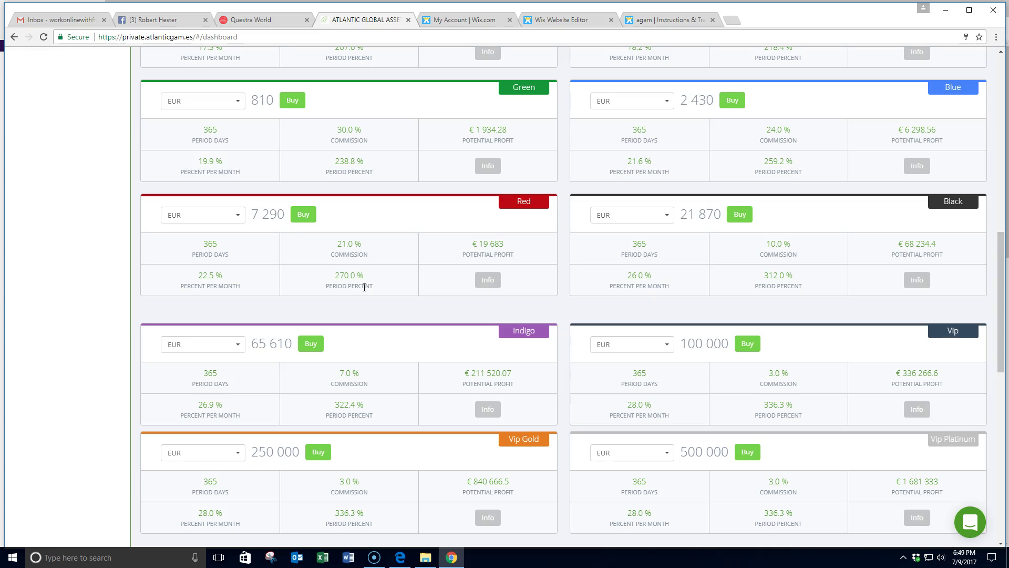
pyautogui.scroll(8, 364, 287)
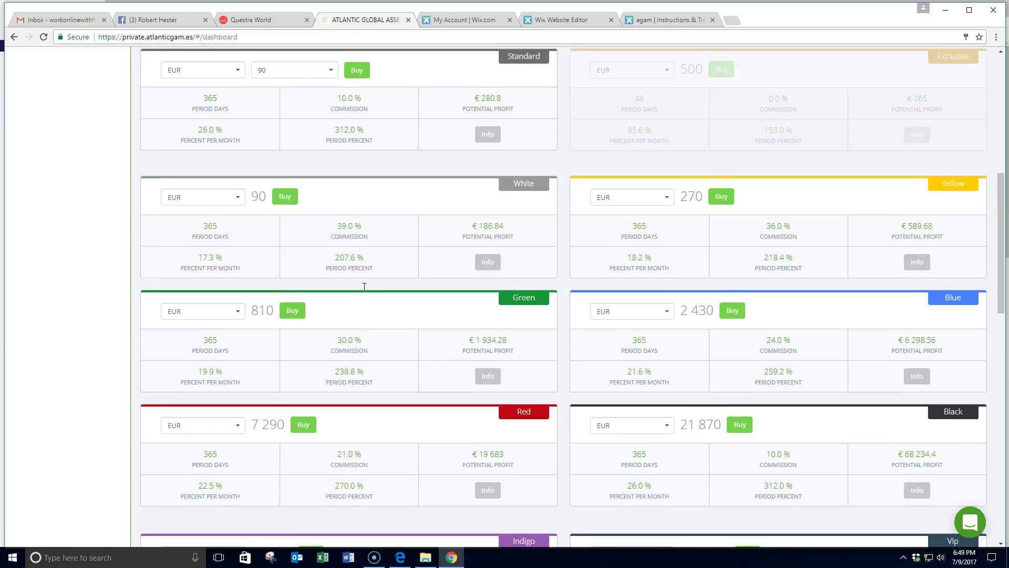
pyautogui.scroll(-1, 364, 287)
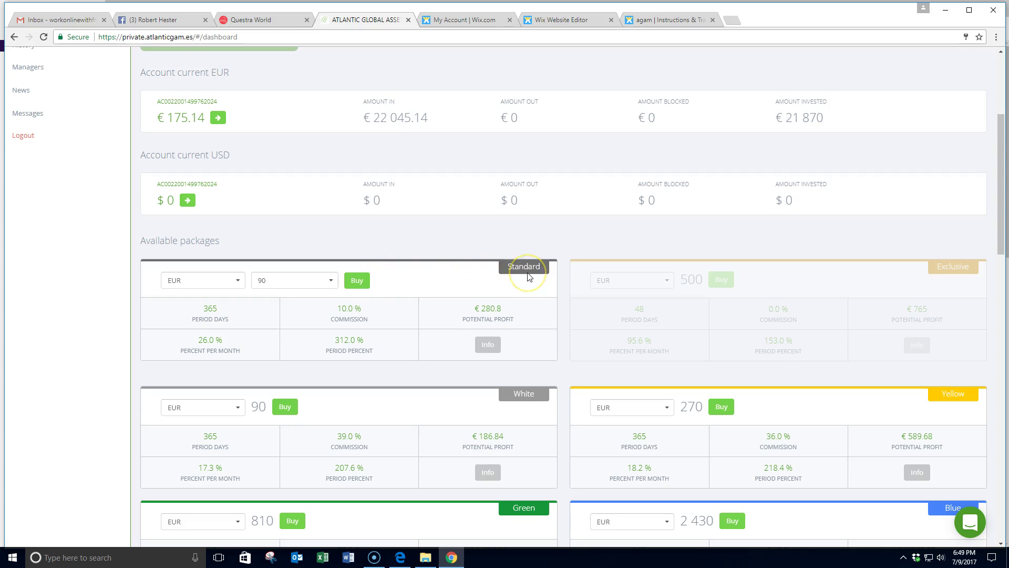
pyautogui.scroll(-2, 528, 275)
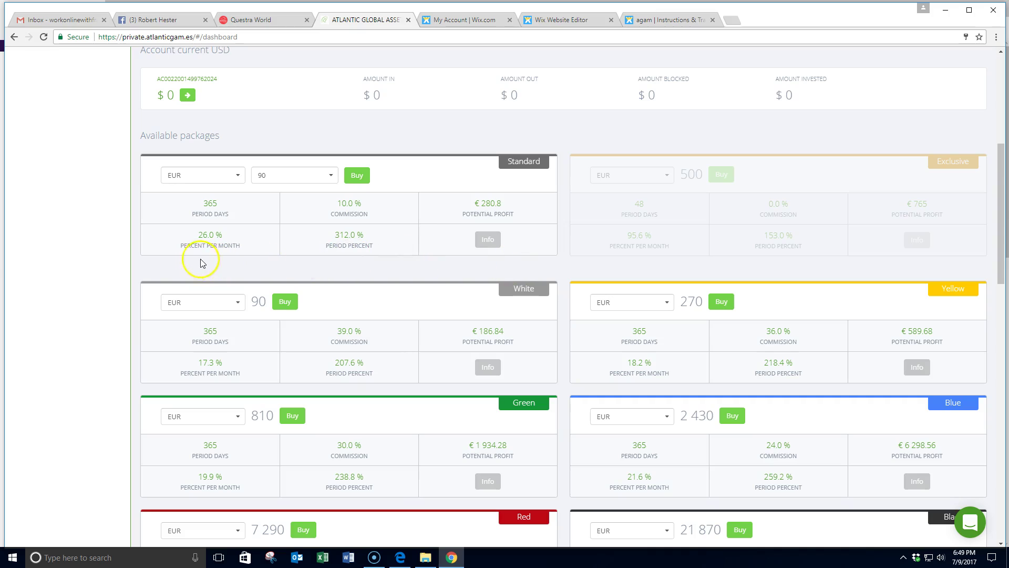
# Step: Examine the Standard package's amount options, commission and period, and compare its commission with the Black package's
pyautogui.click(330, 179)
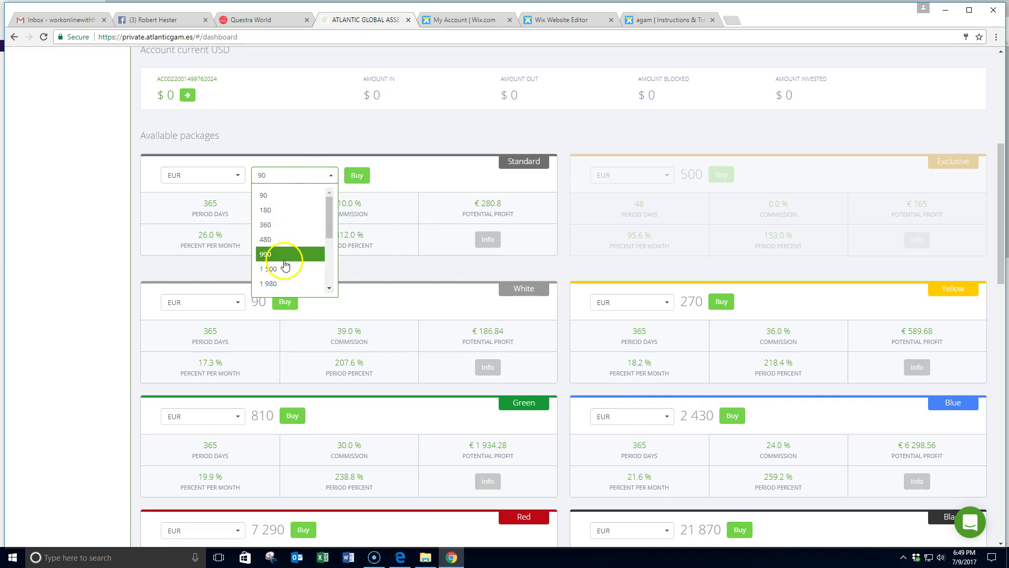
pyautogui.moveTo(327, 217); pyautogui.dragTo(363, 204)
pyautogui.click(384, 203)
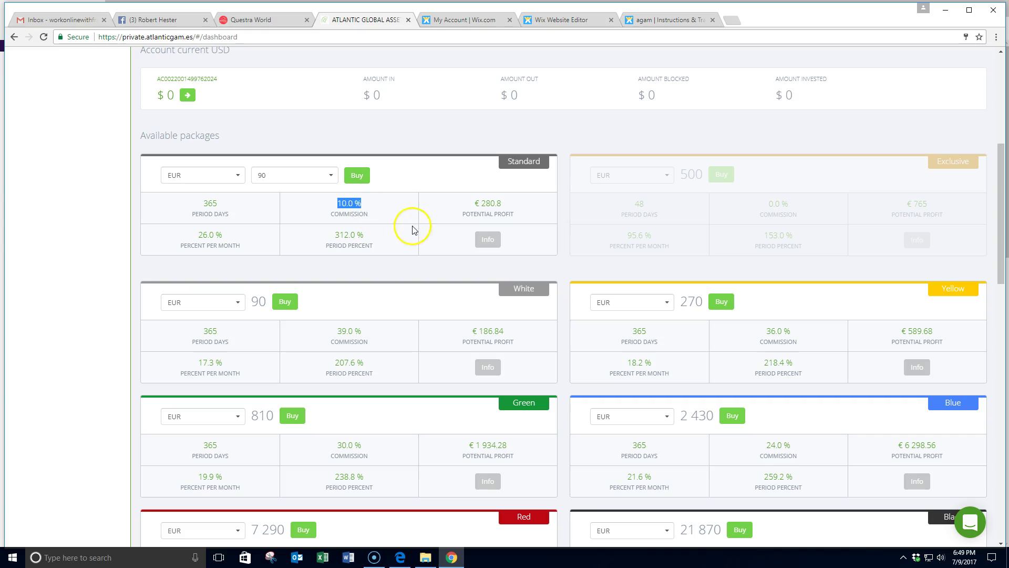
pyautogui.scroll(-6, 412, 230)
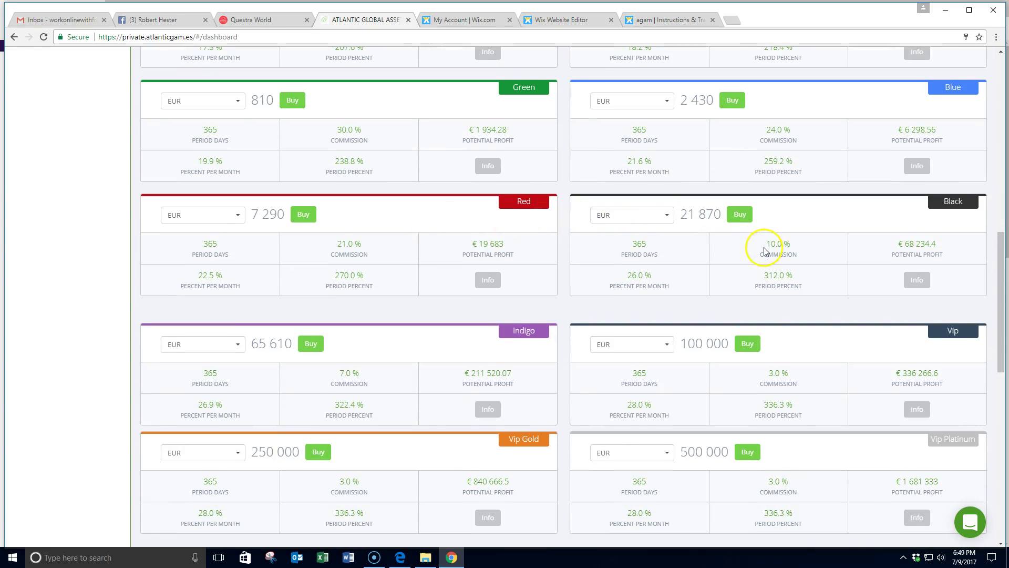
pyautogui.scroll(12, 384, 261)
pyautogui.scroll(-6, 383, 262)
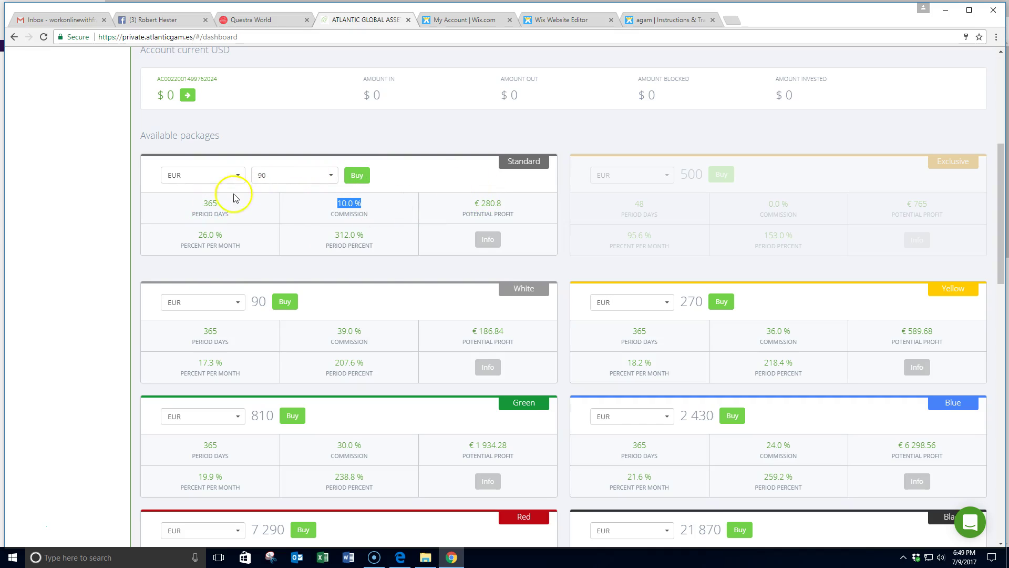
pyautogui.doubleClick(205, 203)
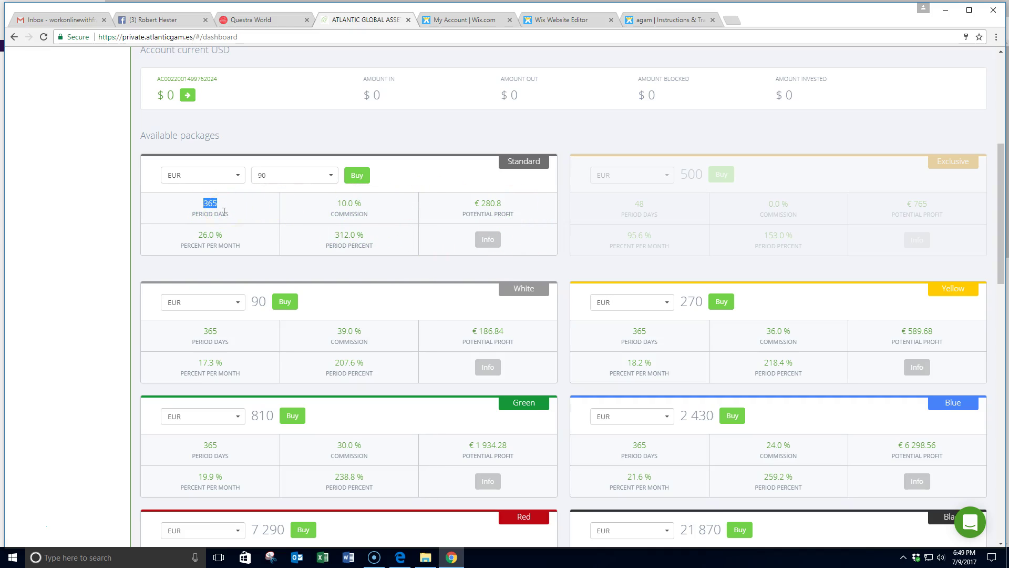
pyautogui.scroll(-2, 368, 253)
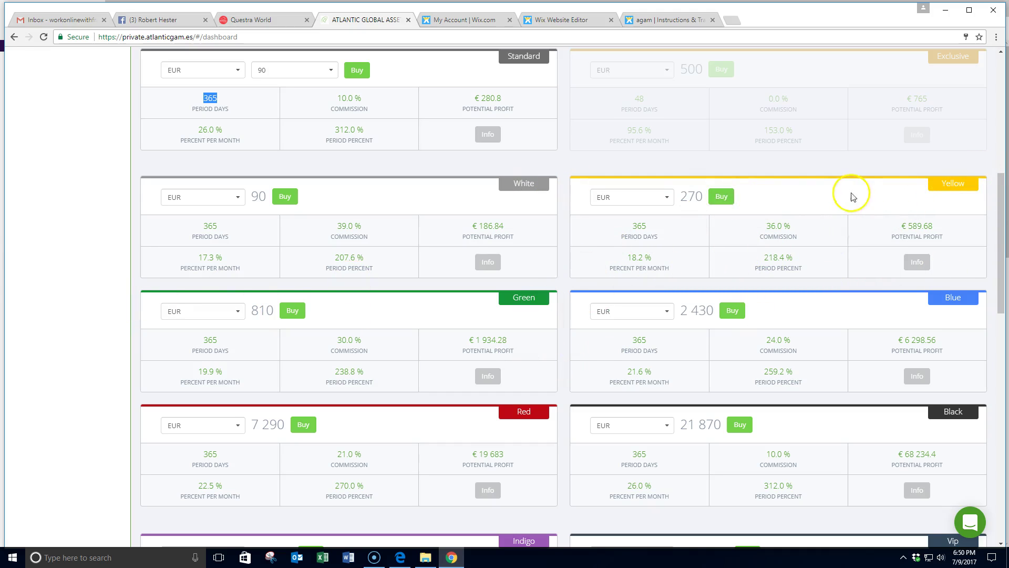
# Step: Check the Yellow package's currency options and review the current EUR and USD accounts on the dashboard
pyautogui.click(667, 201)
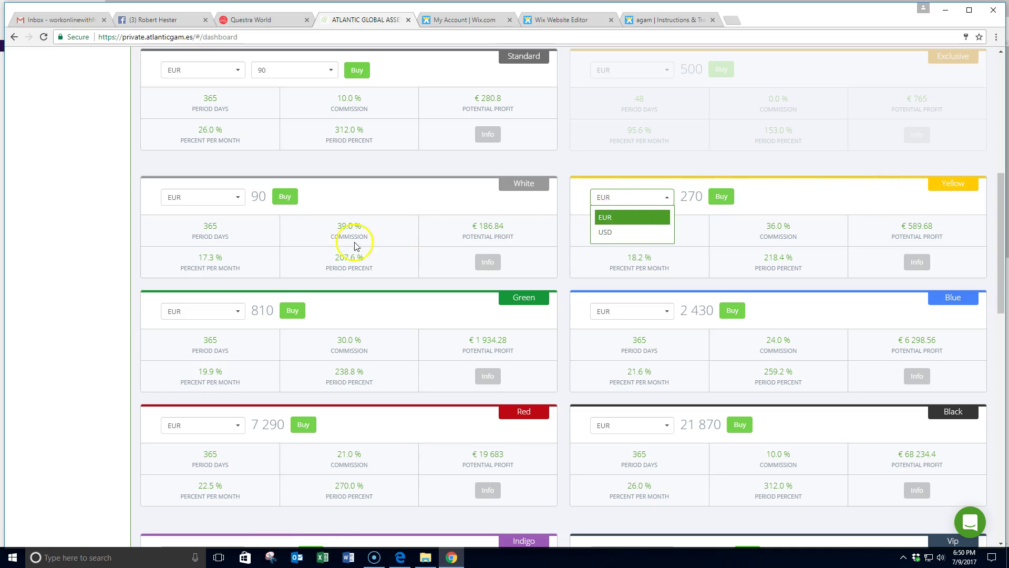
pyautogui.scroll(8, 347, 247)
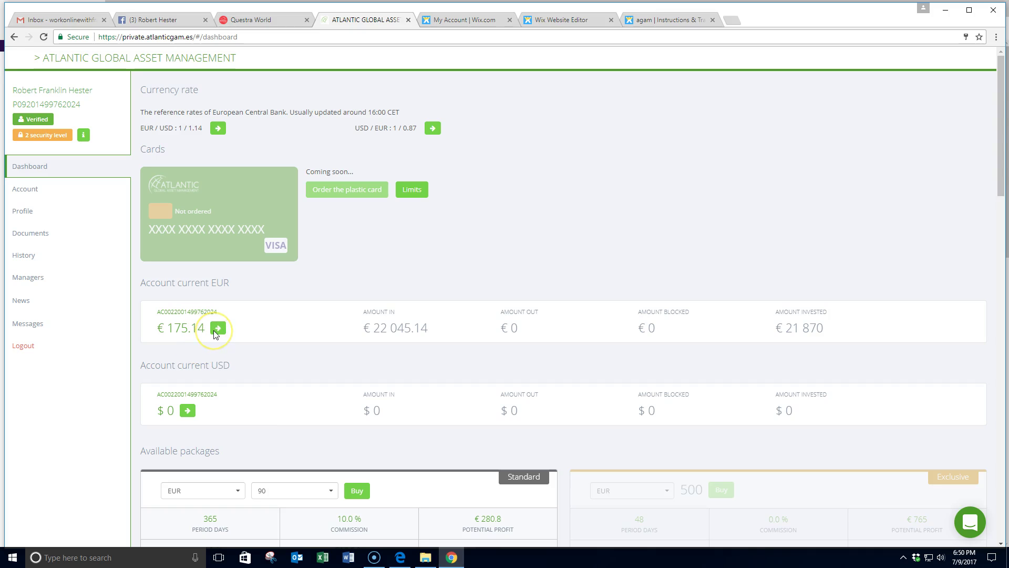
pyautogui.scroll(-4, 213, 330)
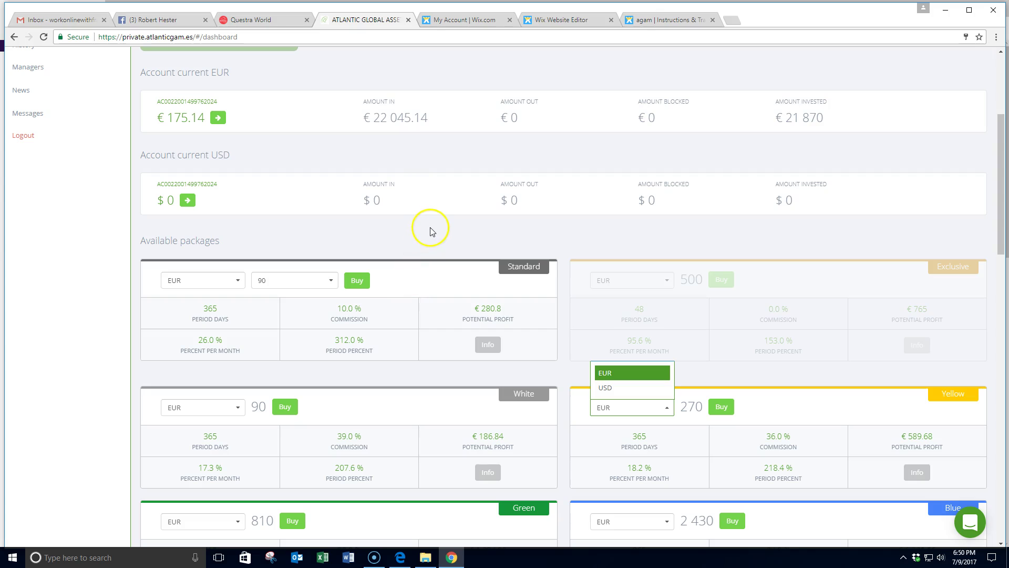
pyautogui.click(418, 251)
pyautogui.scroll(-3, 286, 466)
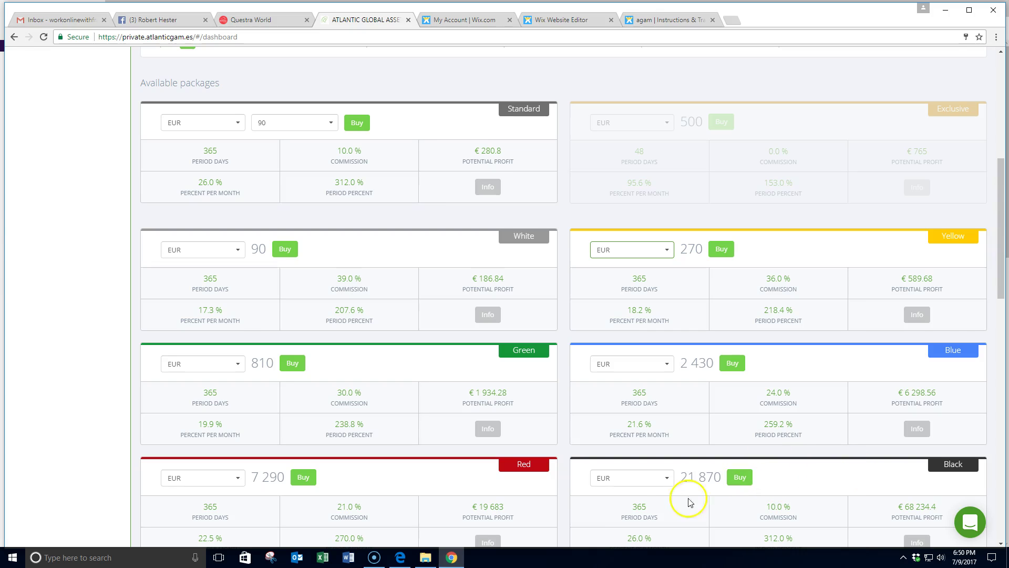
pyautogui.scroll(6, 293, 323)
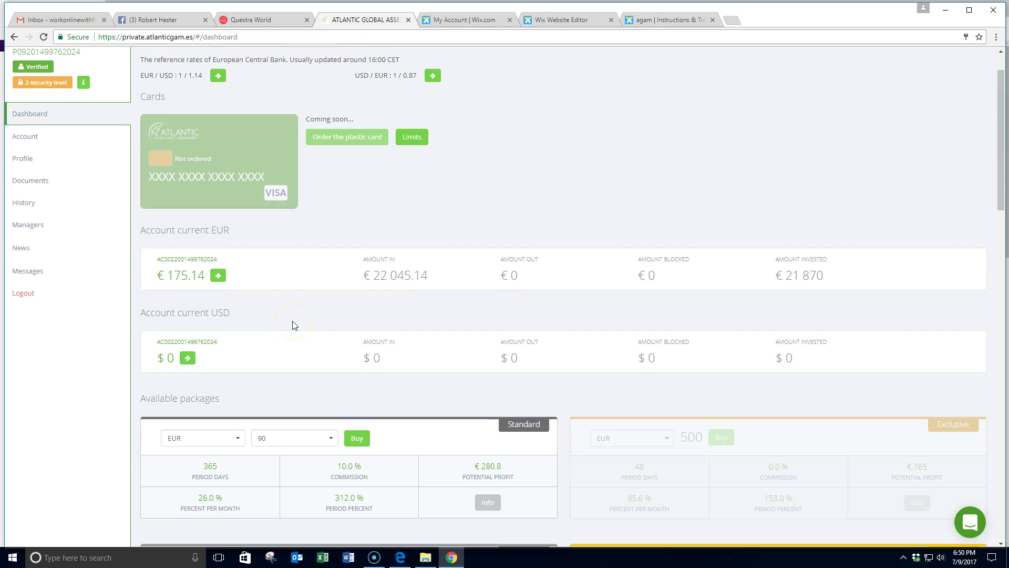
pyautogui.scroll(1, 293, 325)
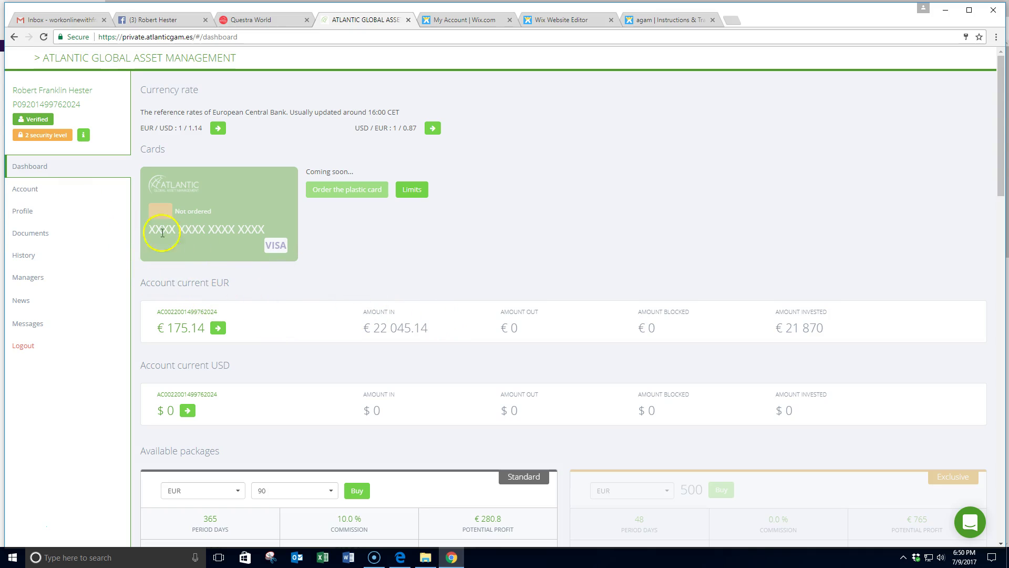
# Step: Open the account page and start a Transfer money operation
pyautogui.click(27, 191)
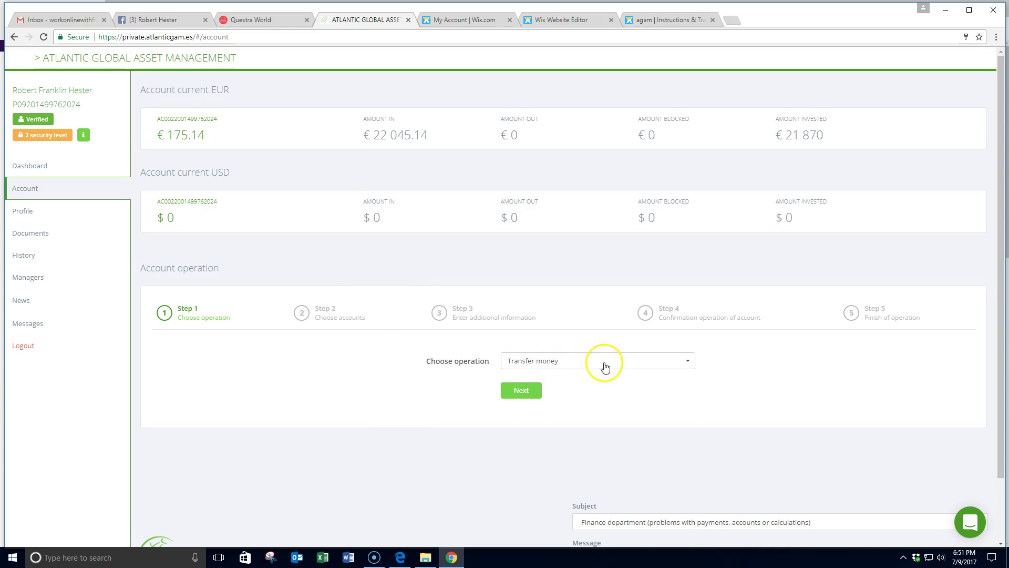
pyautogui.click(662, 361)
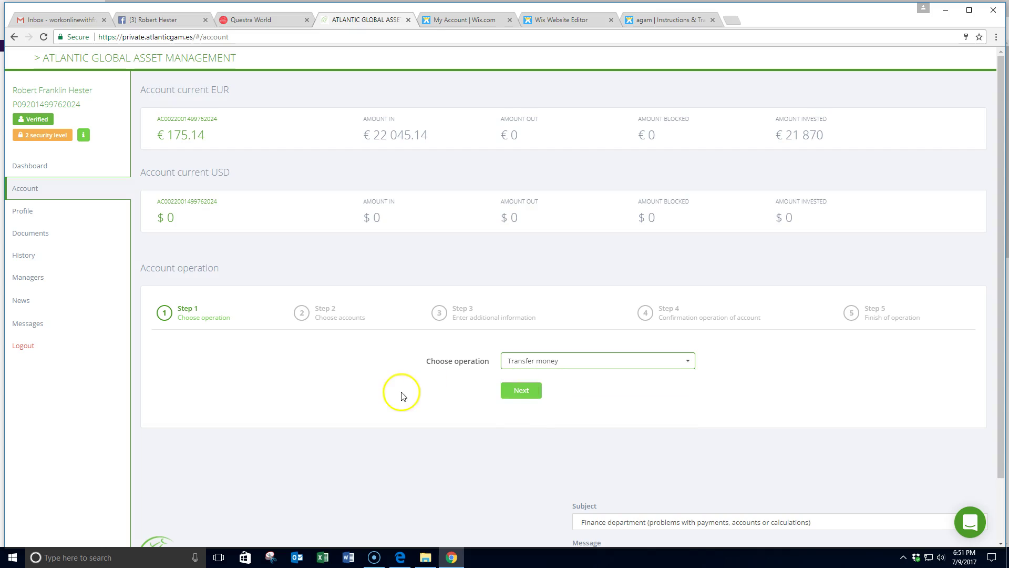
pyautogui.click(530, 395)
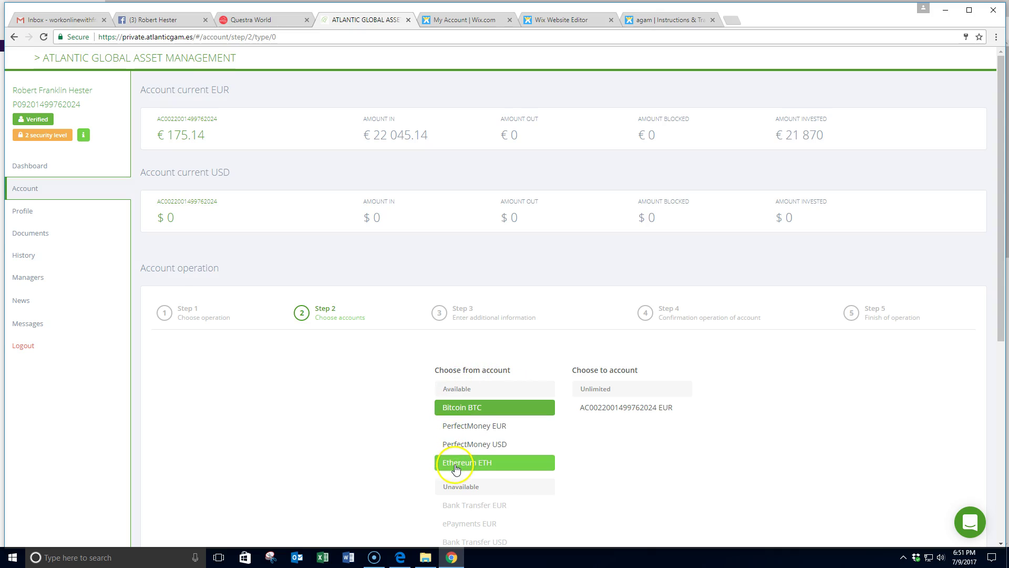
# Step: Choose Bitcoin BTC as the account to transfer from and the EUR account as the destination
pyautogui.scroll(-4, 462, 451)
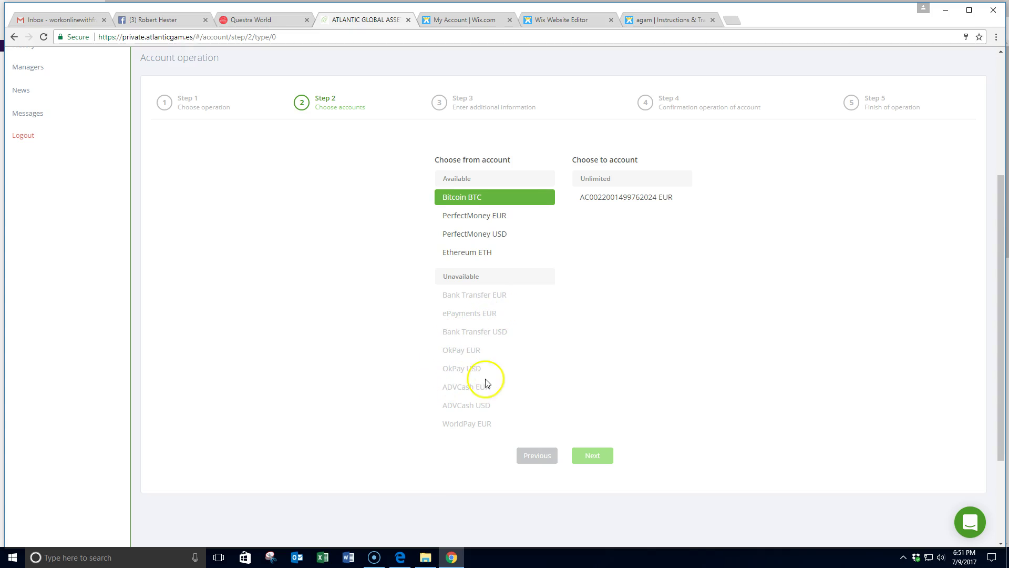
pyautogui.scroll(1, 513, 293)
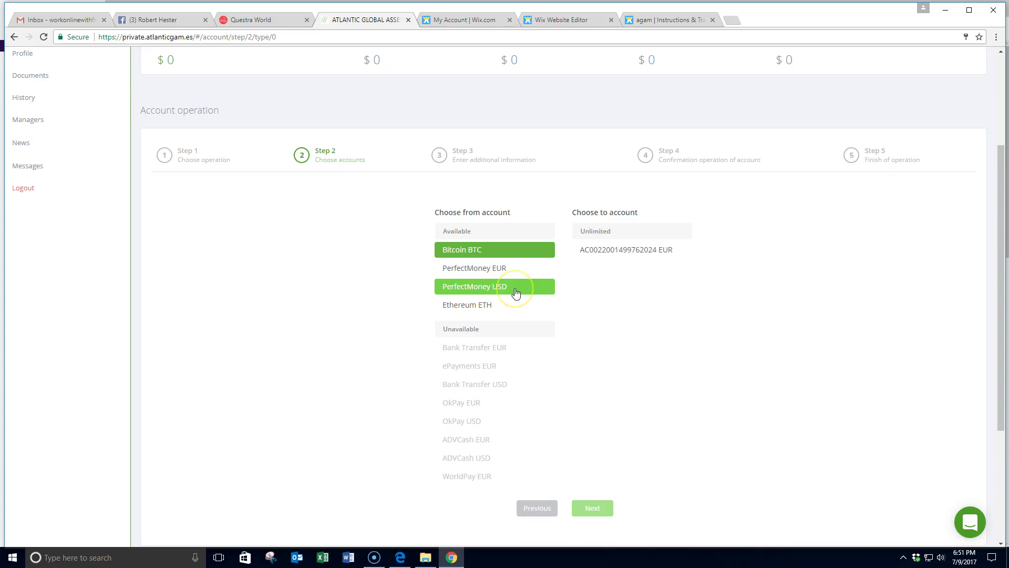
pyautogui.click(469, 254)
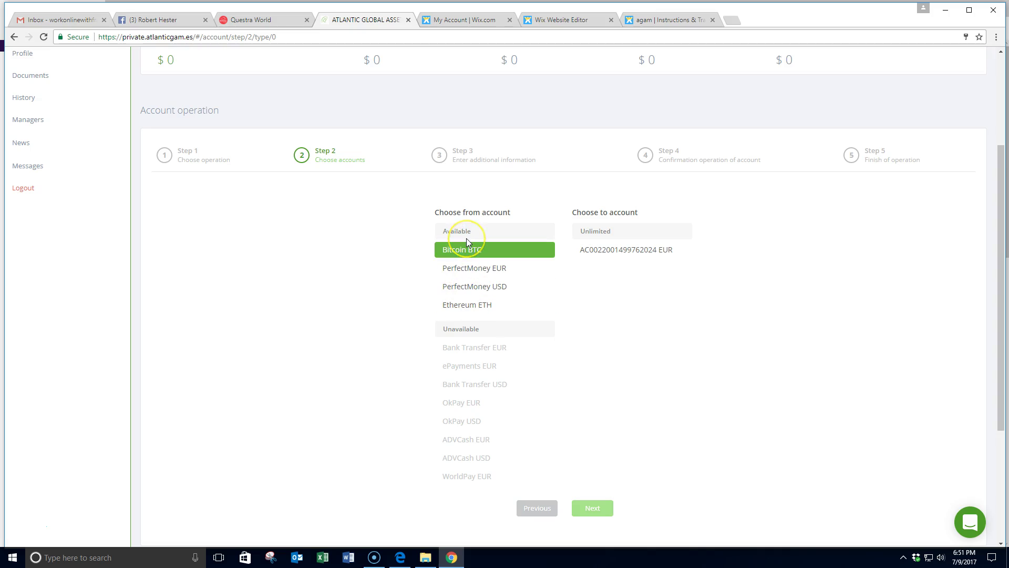
pyautogui.click(461, 310)
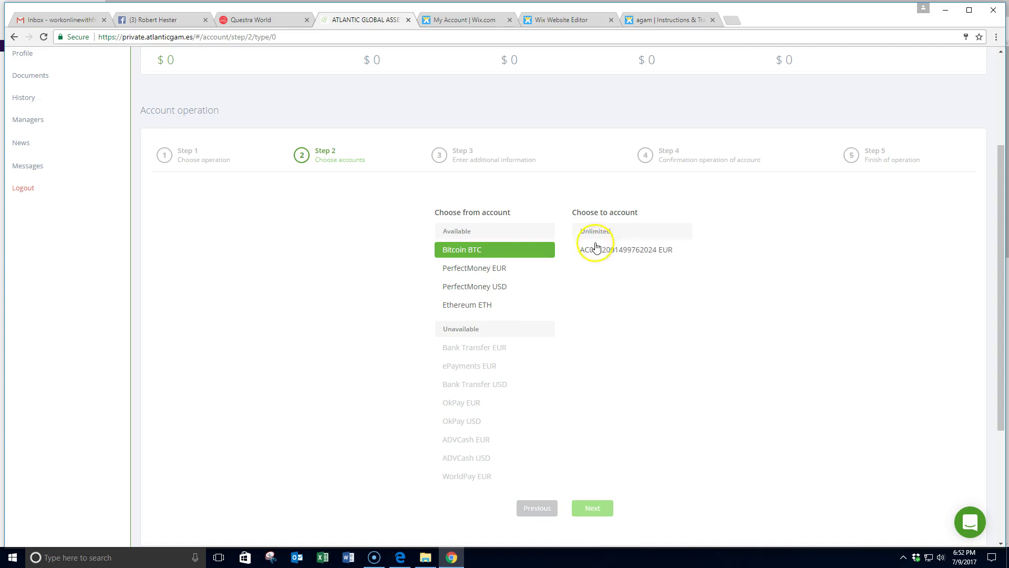
pyautogui.click(633, 254)
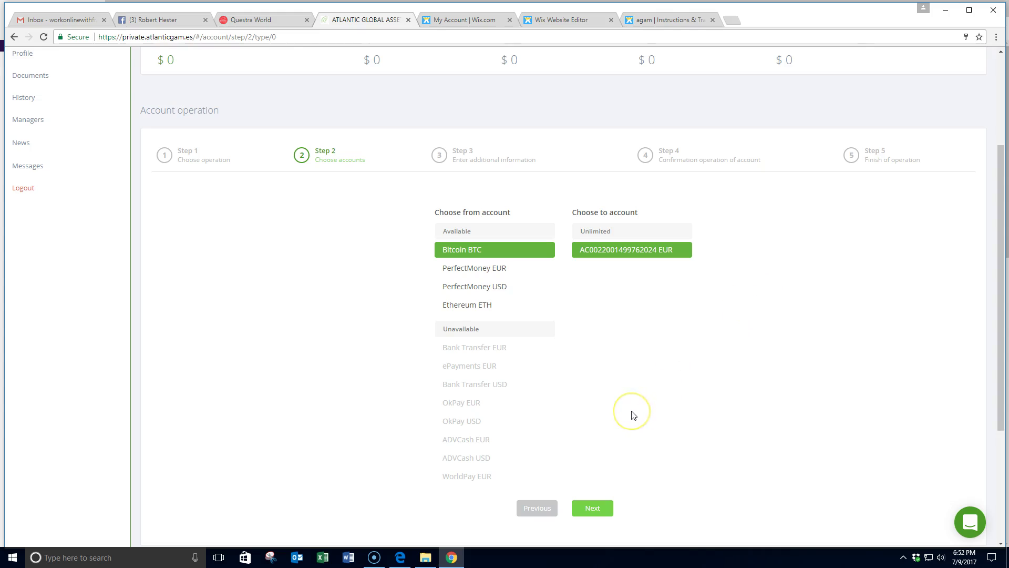
# Step: Review the chosen transfer accounts and the current EUR account's number and balance
pyautogui.scroll(1, 633, 413)
pyautogui.scroll(-3, 630, 416)
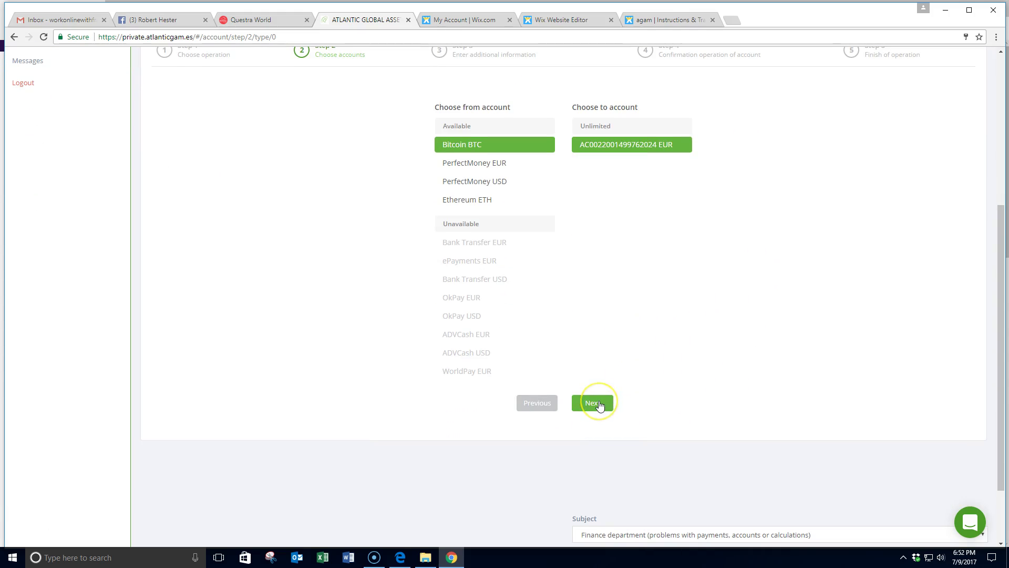
pyautogui.scroll(4, 600, 405)
pyautogui.scroll(1, 599, 405)
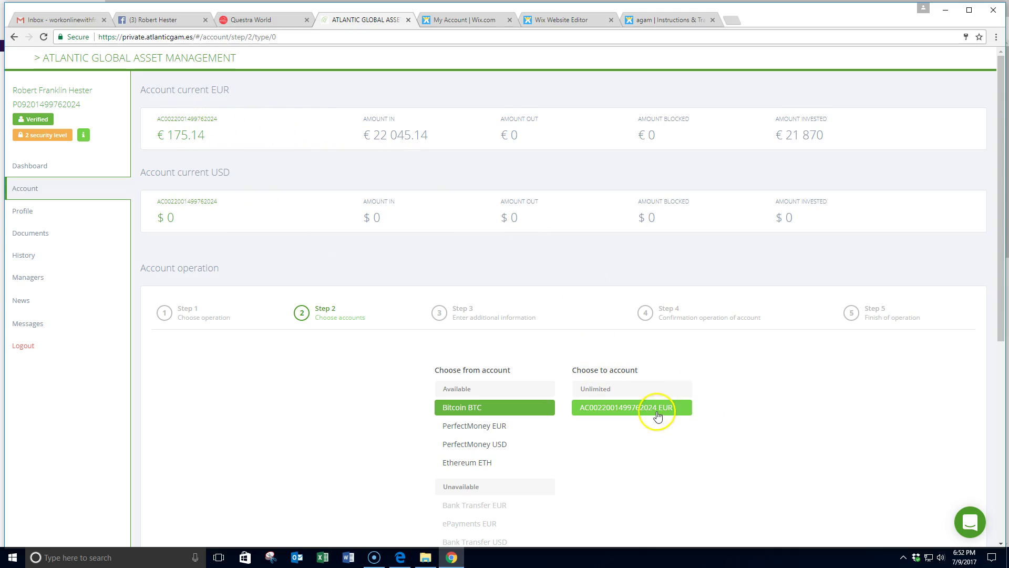
pyautogui.moveTo(218, 134); pyautogui.dragTo(164, 97)
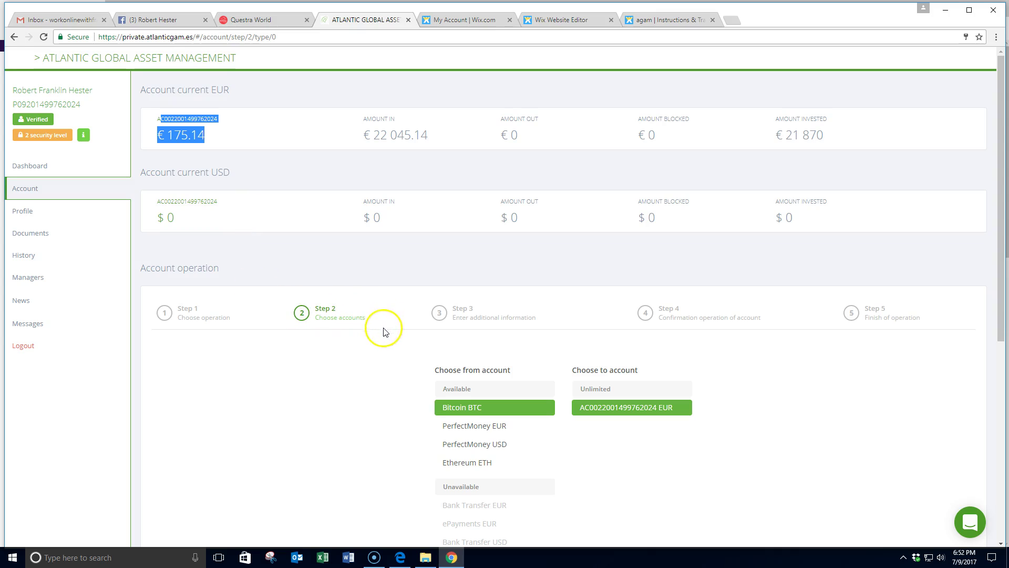
pyautogui.click(357, 376)
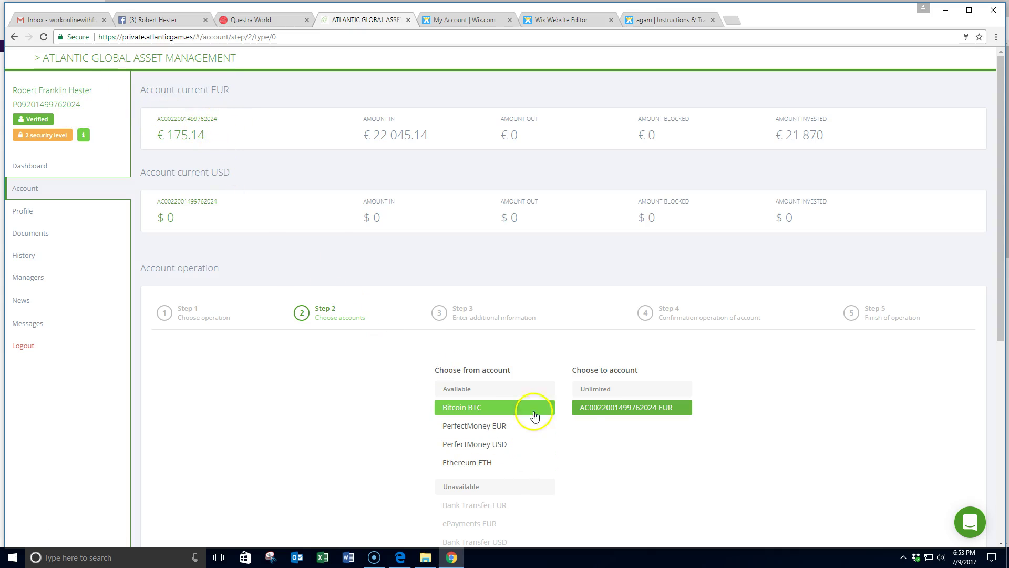
# Step: Continue the Bitcoin transfer to the amount entry step and review the current account balances there
pyautogui.scroll(-1, 660, 398)
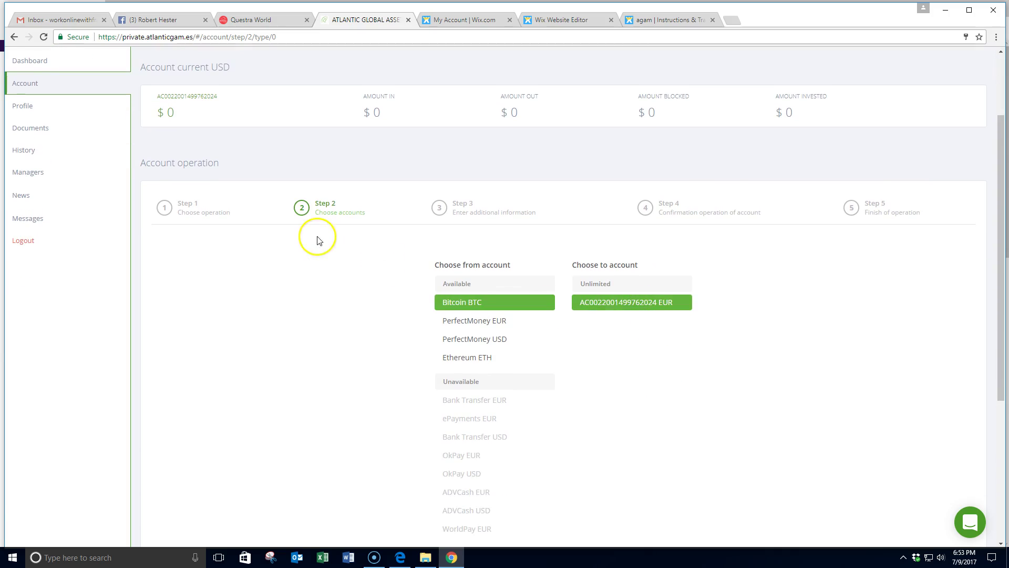
pyautogui.scroll(-2, 318, 237)
pyautogui.scroll(-3, 318, 240)
pyautogui.click(592, 315)
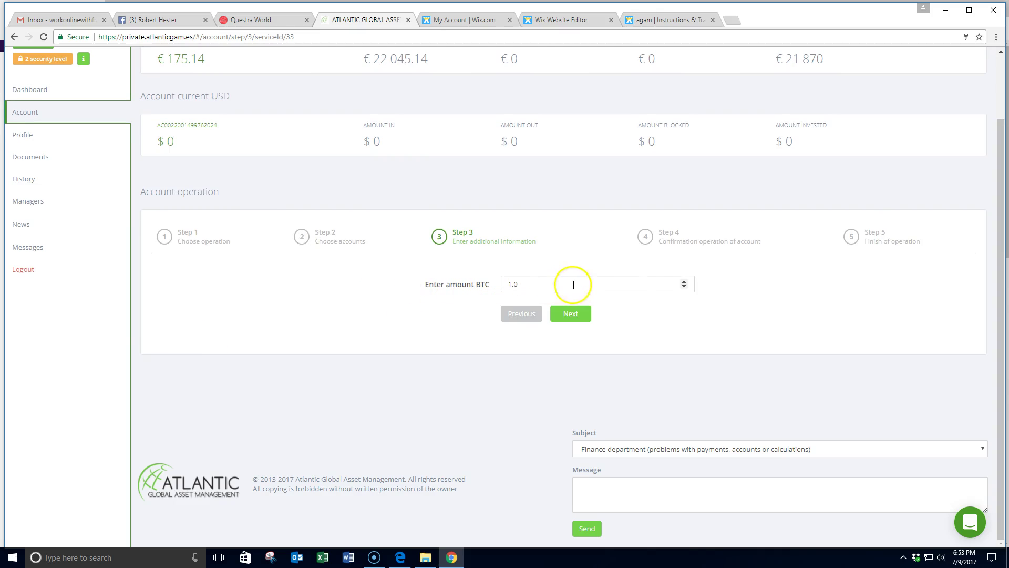
pyautogui.scroll(2, 666, 281)
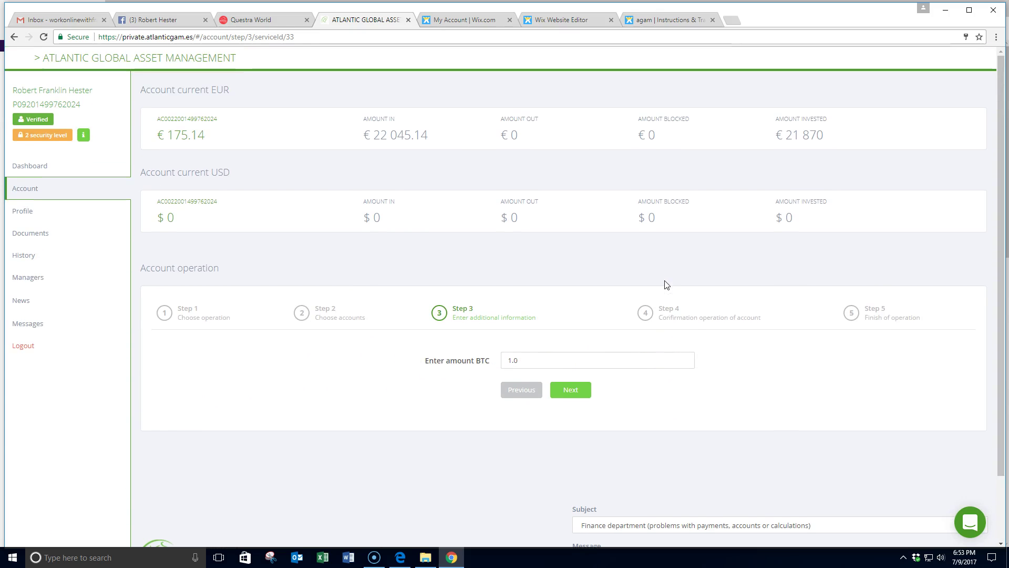
pyautogui.click(212, 136)
pyautogui.scroll(-2, 205, 138)
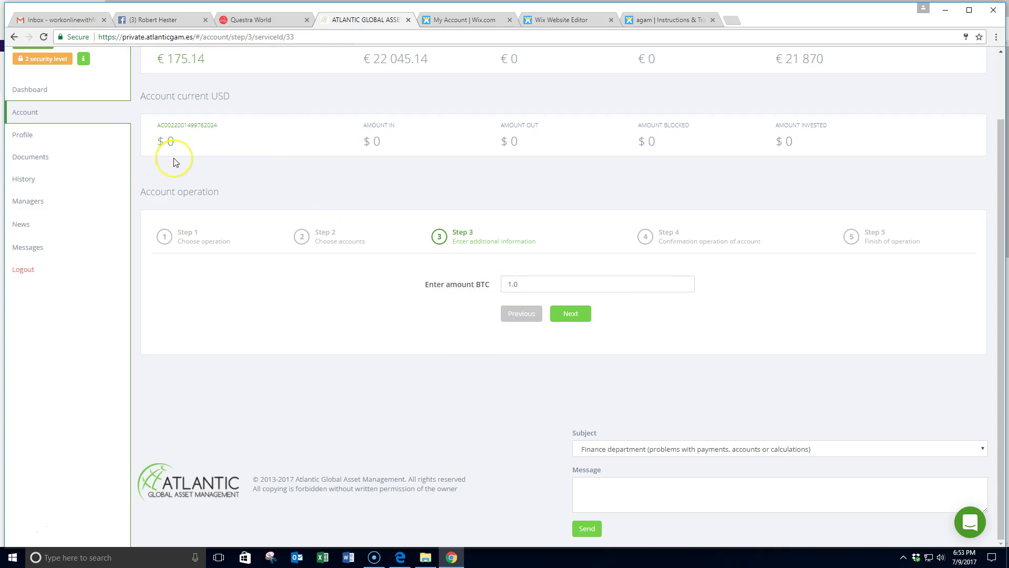
# Step: Leave the unfinished Bitcoin transfer and check the currency rates and available package prices on the dashboard
pyautogui.scroll(1, 179, 137)
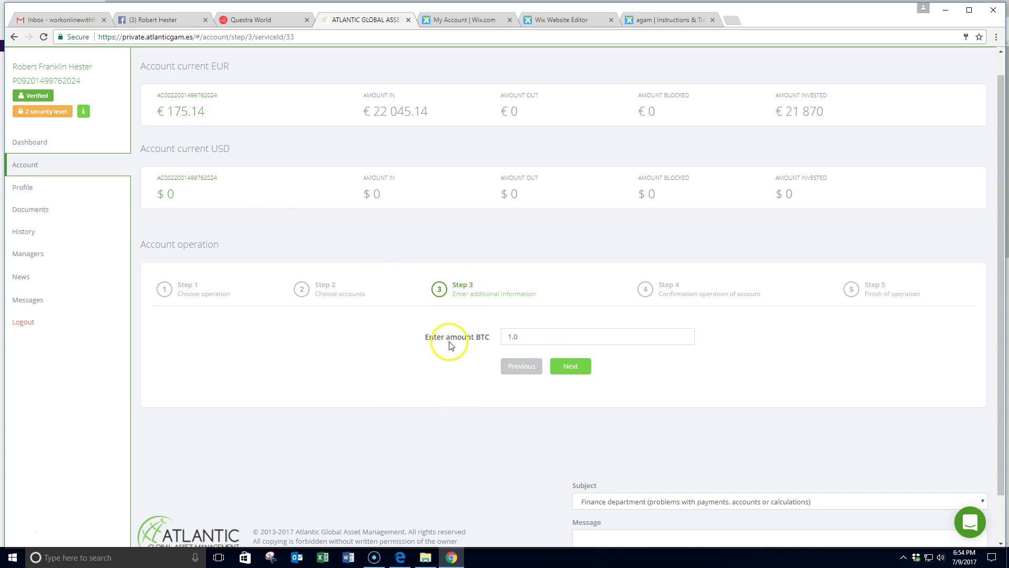
pyautogui.doubleClick(520, 336)
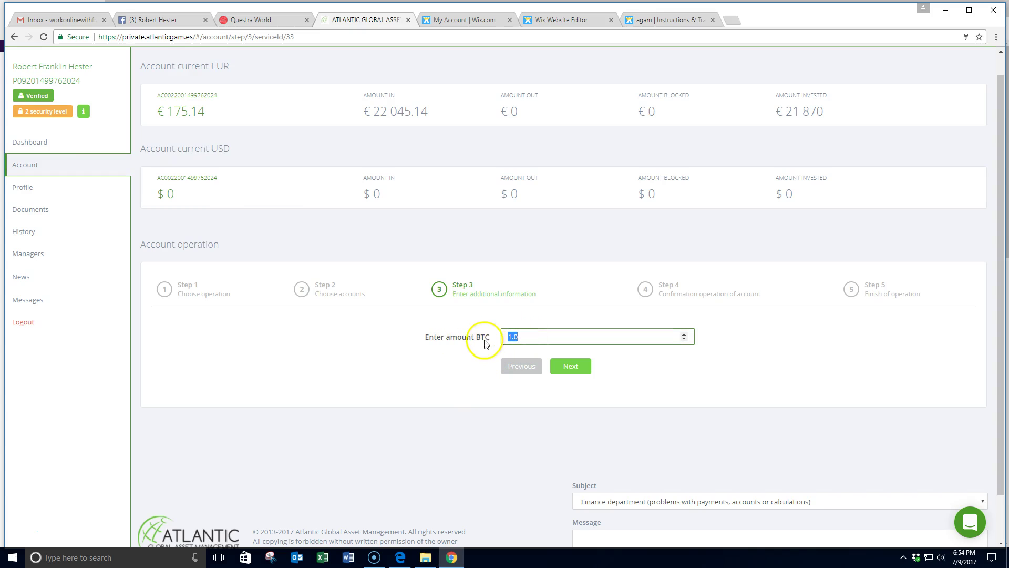
pyautogui.scroll(1, 195, 126)
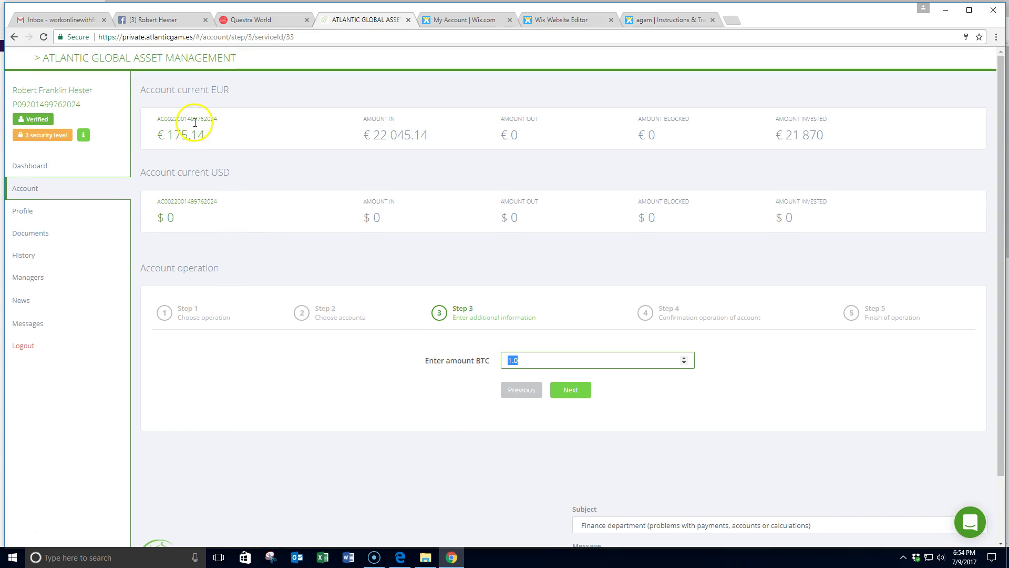
pyautogui.click(40, 165)
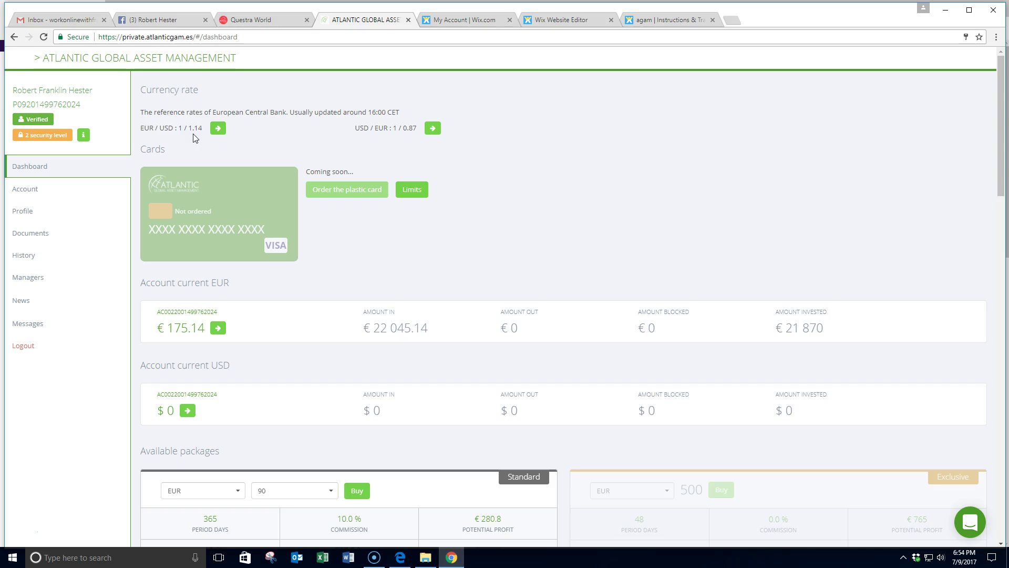
pyautogui.scroll(-7, 548, 131)
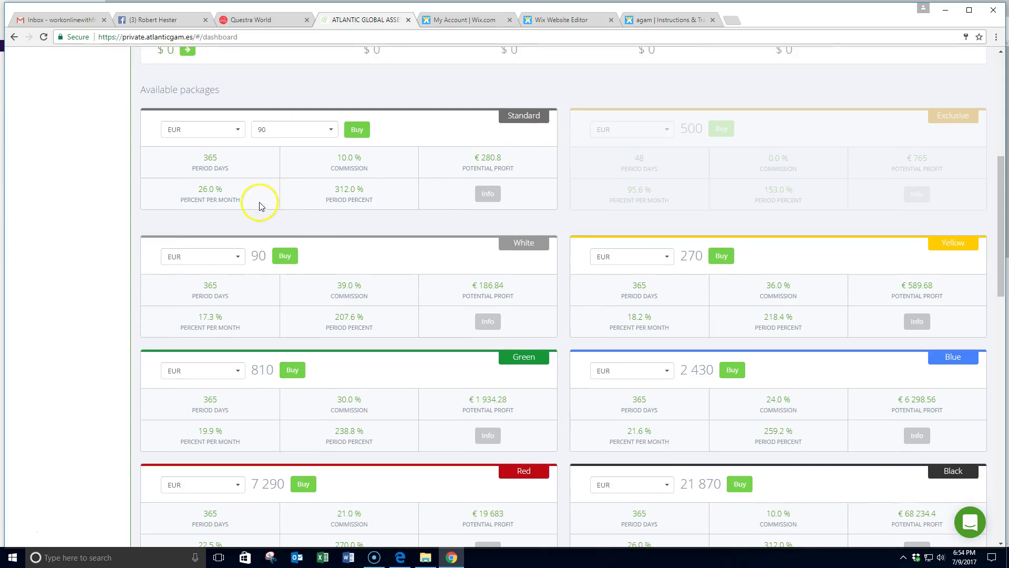
pyautogui.scroll(6, 259, 205)
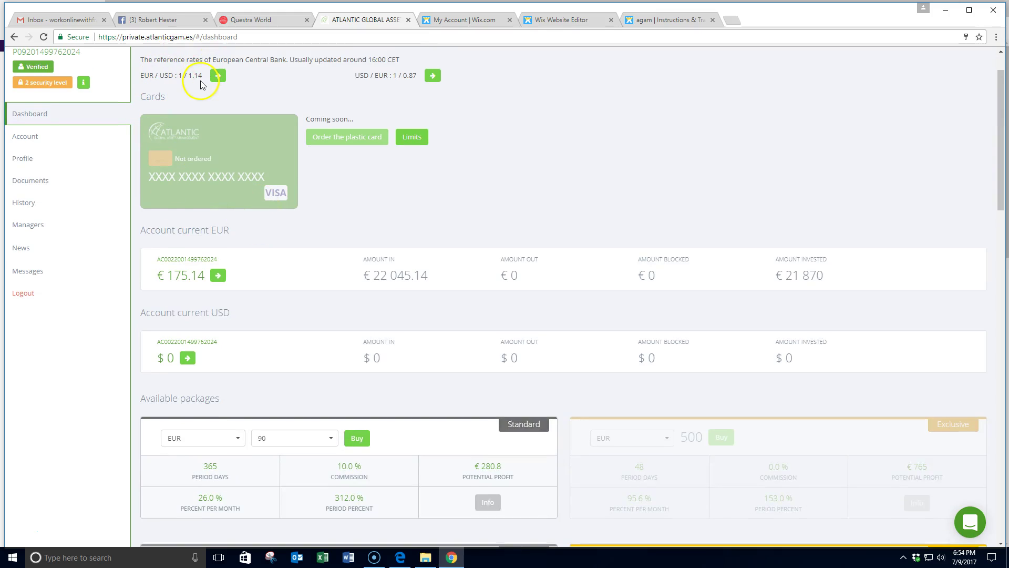
# Step: Start a Transfer money operation from Bitcoin BTC to the EUR account and continue to the amount entry step
pyautogui.click(18, 136)
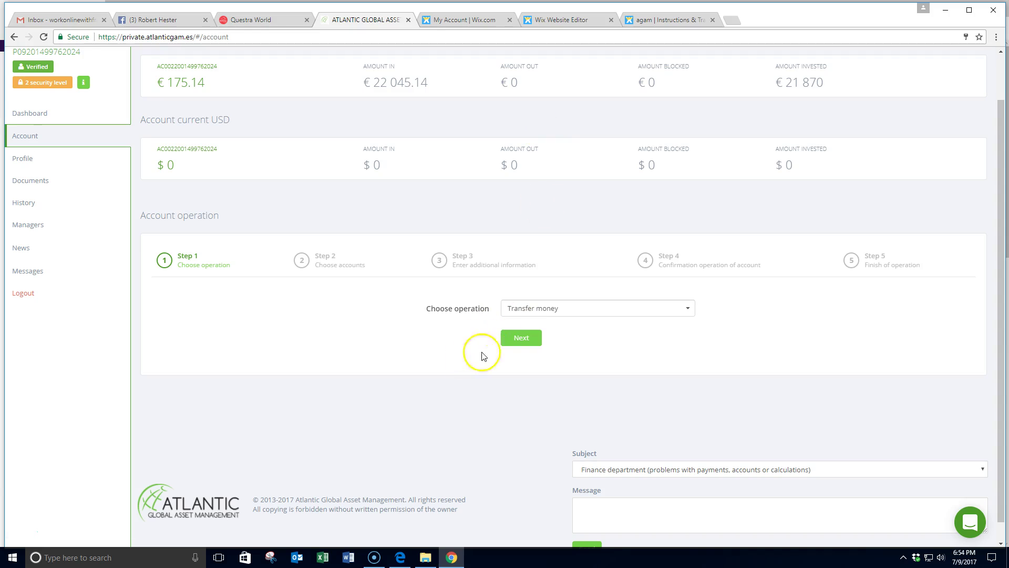
pyautogui.click(532, 338)
pyautogui.click(584, 354)
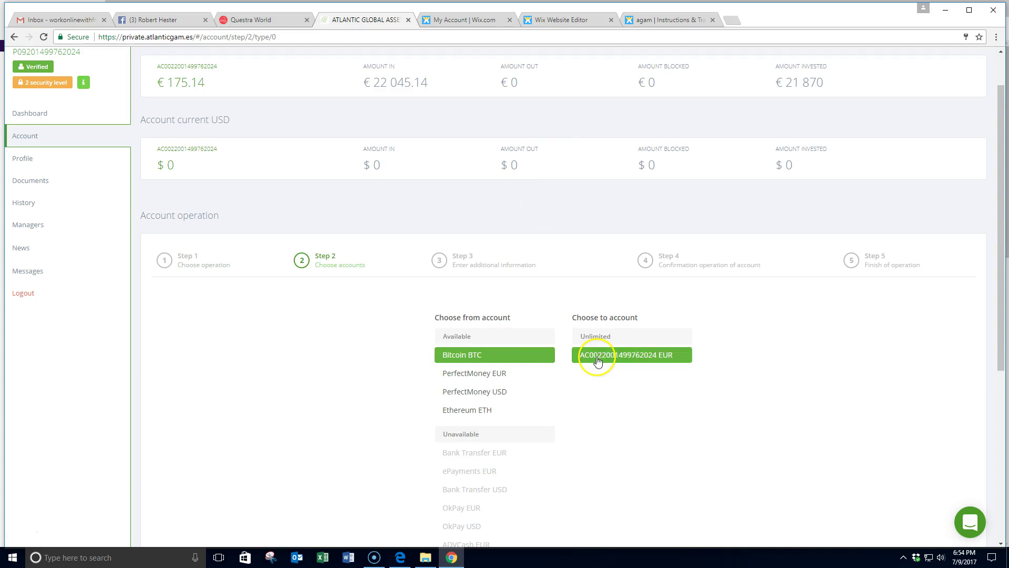
pyautogui.scroll(-2, 758, 357)
pyautogui.scroll(-3, 759, 358)
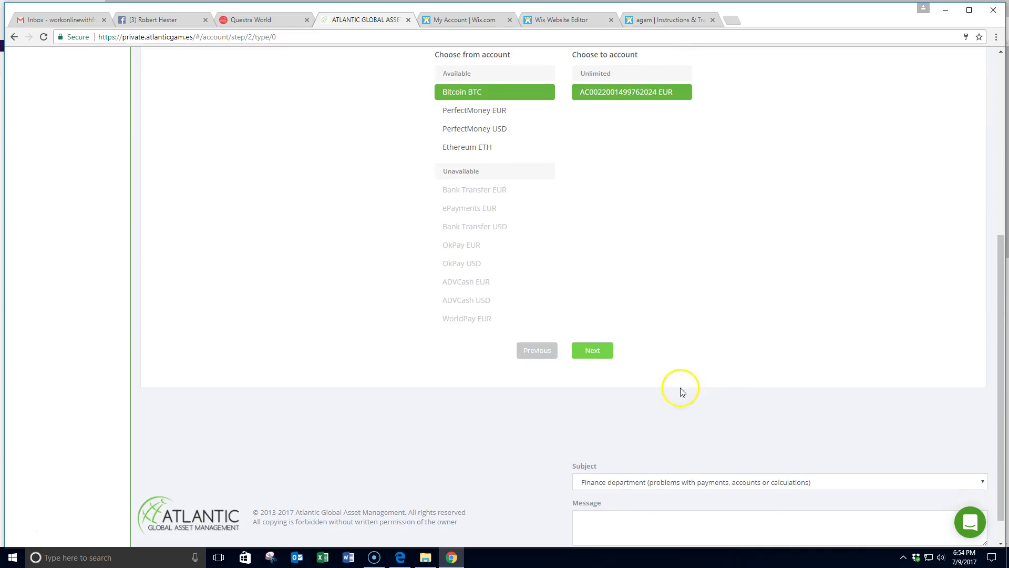
pyautogui.click(594, 349)
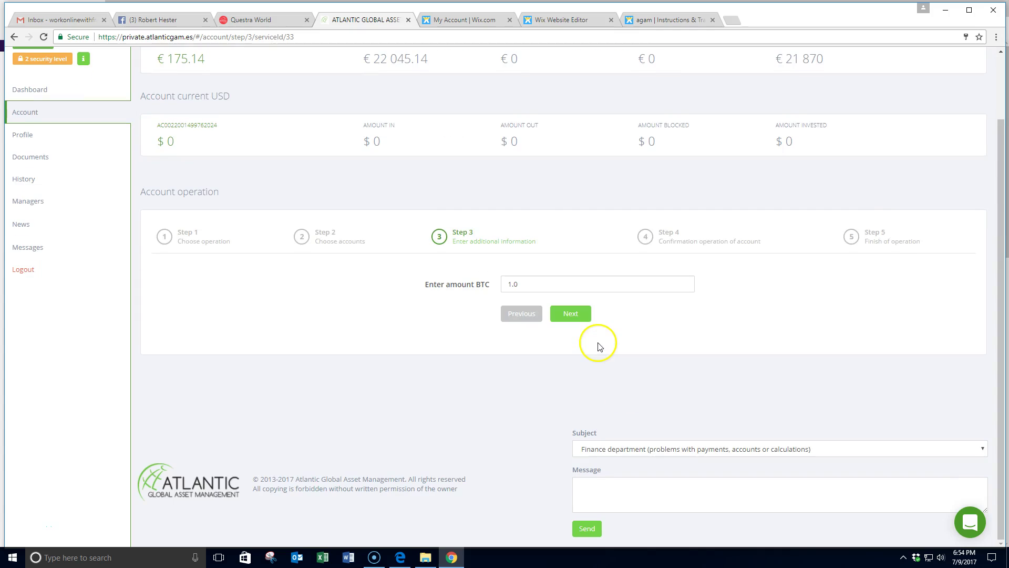
# Step: Set the transfer amount to .125 BTC and proceed to the payment instructions
pyautogui.doubleClick(514, 284)
pyautogui.write('.125')
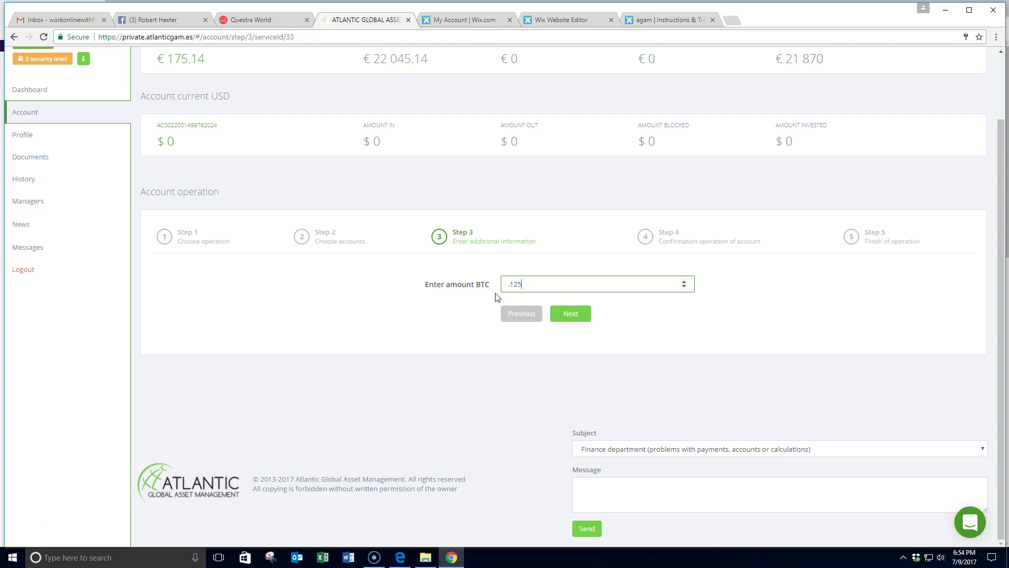
pyautogui.click(570, 314)
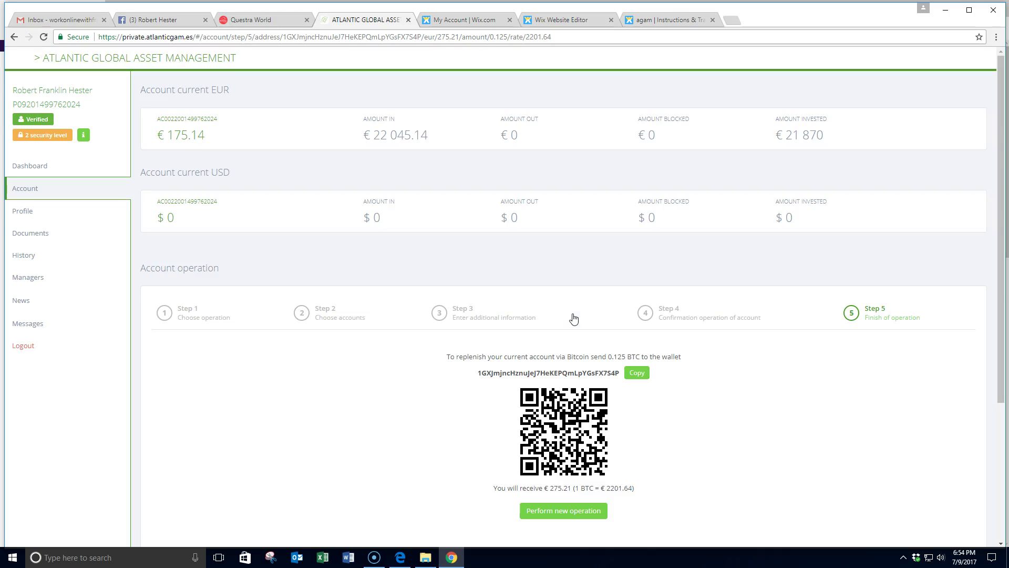
# Step: Review the Bitcoin payment instructions and QR code, and select the full wallet address text
pyautogui.scroll(-4, 561, 320)
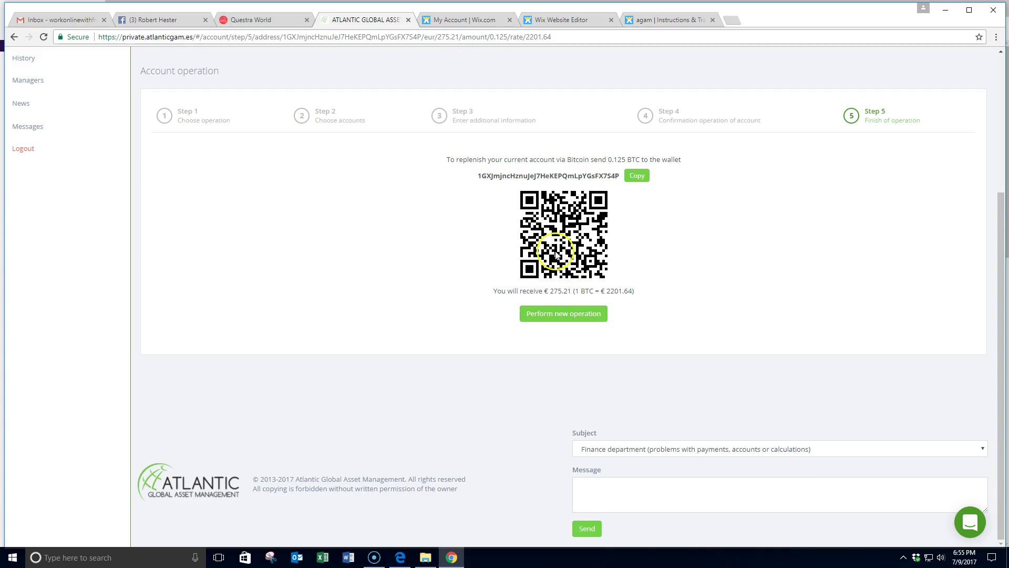
pyautogui.scroll(1, 562, 230)
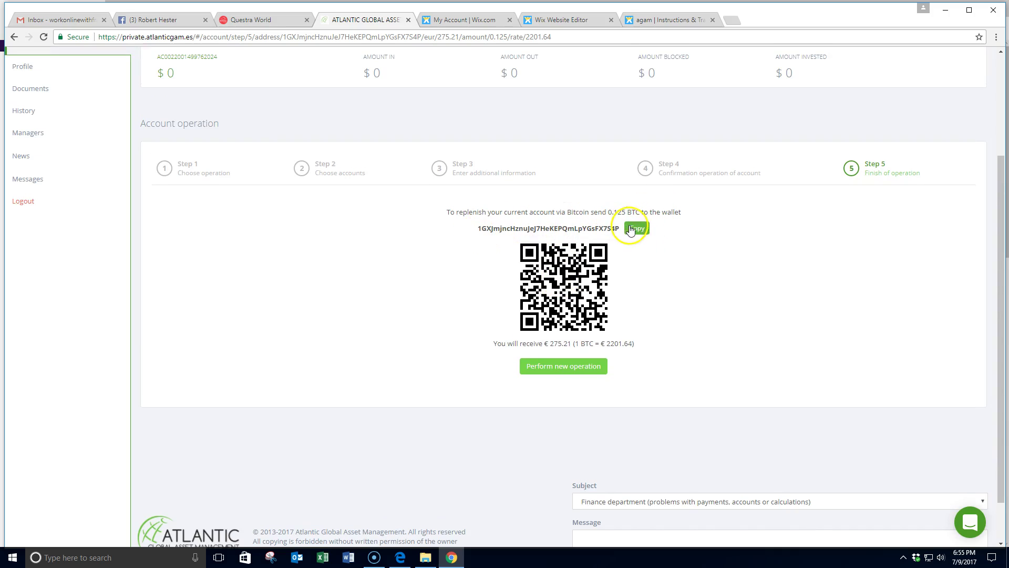
pyautogui.moveTo(477, 228); pyautogui.dragTo(619, 226)
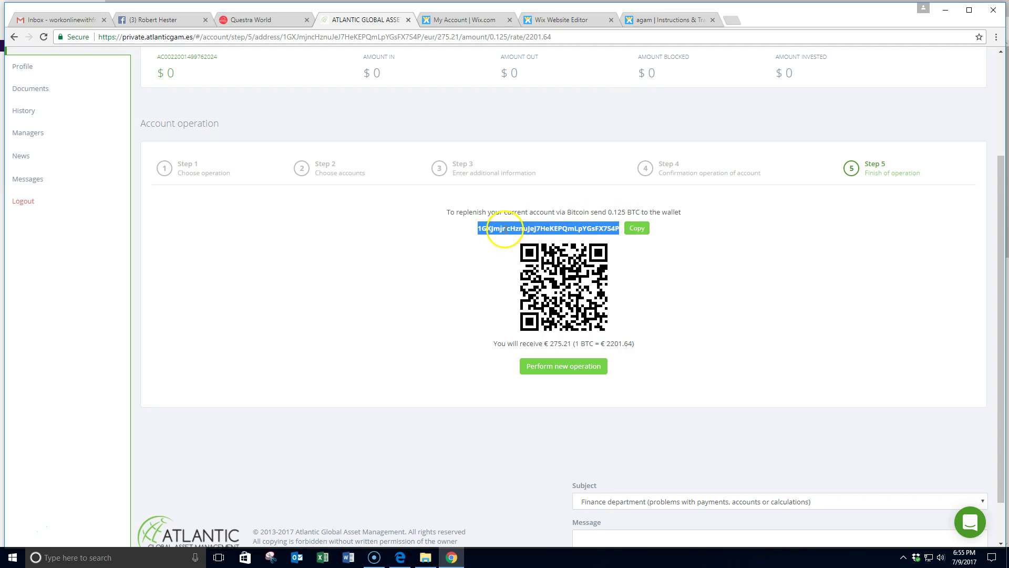
# Step: Check the current EUR account's balance above the payment instructions
pyautogui.scroll(3, 504, 230)
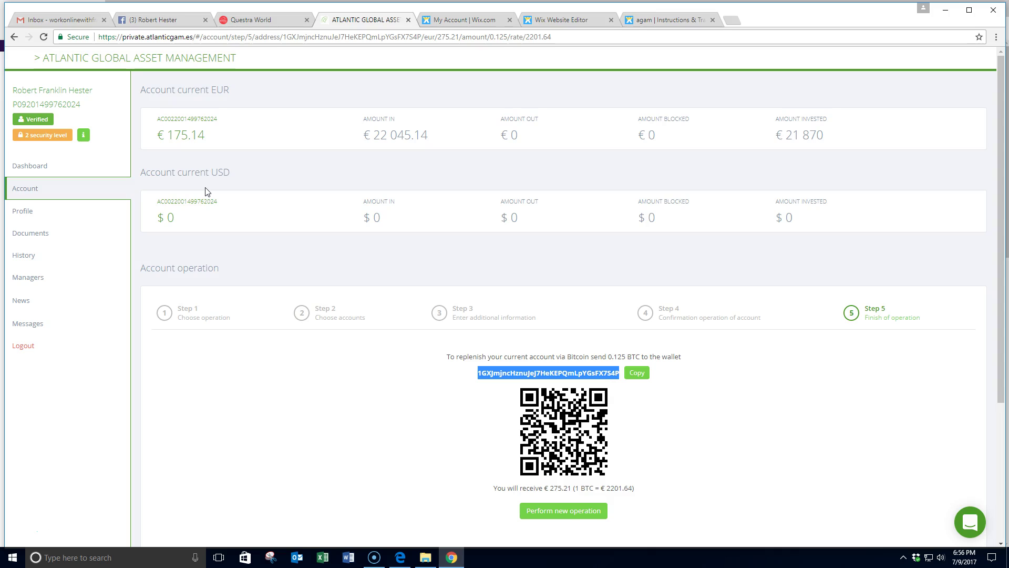
pyautogui.click(205, 149)
pyautogui.click(193, 141)
pyautogui.click(194, 129)
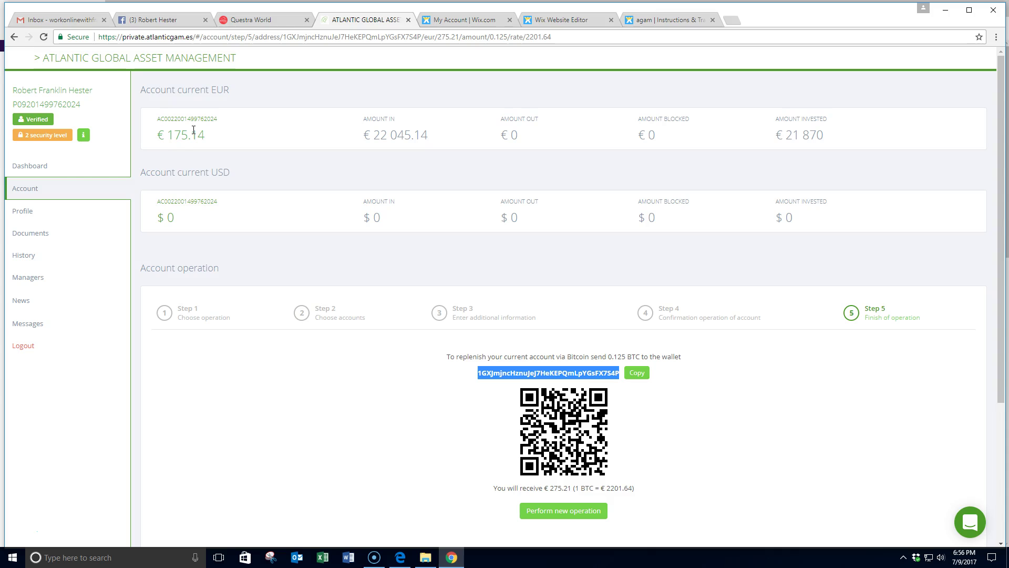
# Step: Open the purchase confirmation for the 270 EUR Yellow package from the dashboard, review it, and cancel the purchase
pyautogui.click(38, 170)
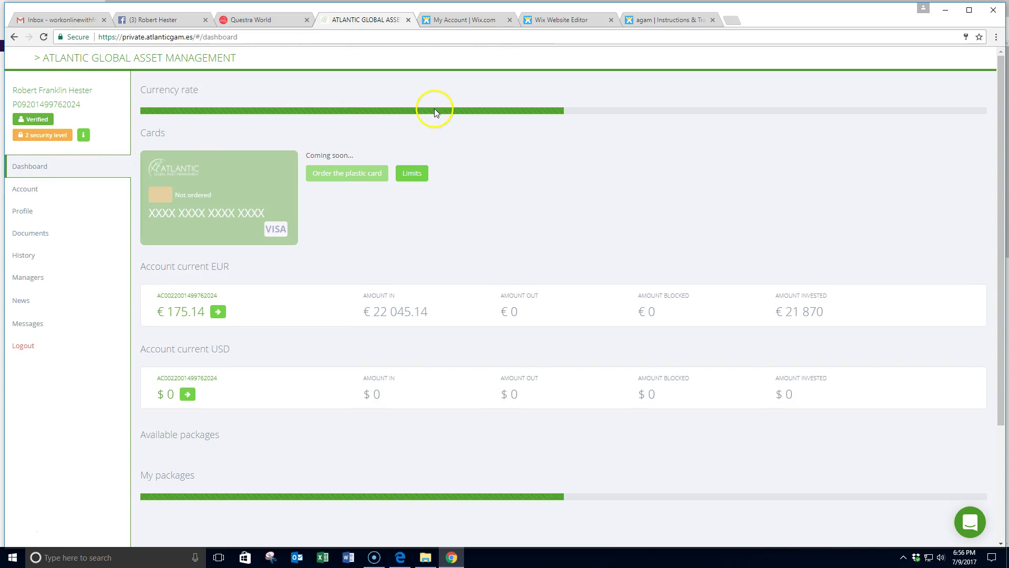
pyautogui.scroll(-1, 551, 129)
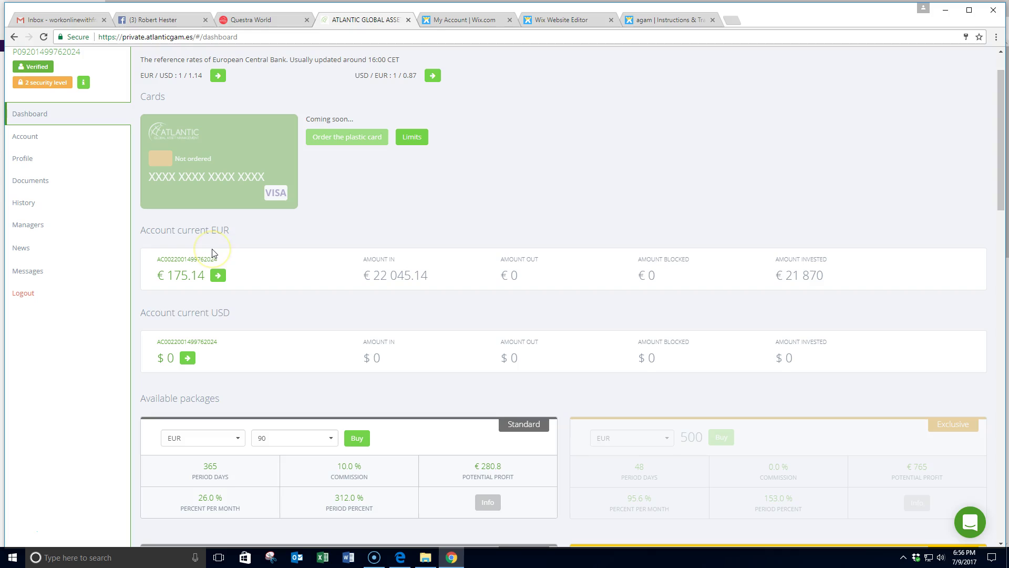
pyautogui.click(188, 256)
pyautogui.scroll(-5, 188, 256)
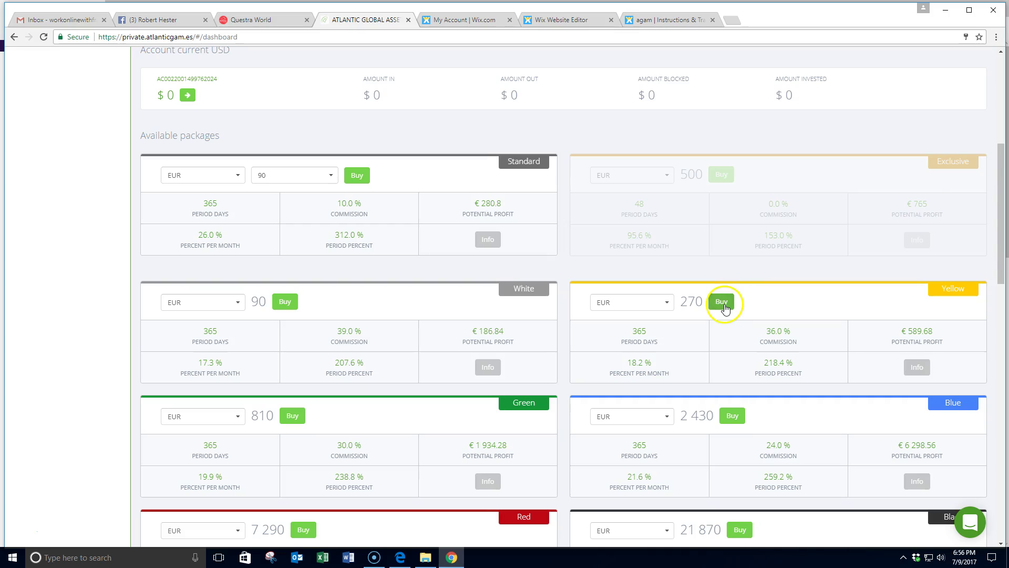
pyautogui.click(722, 305)
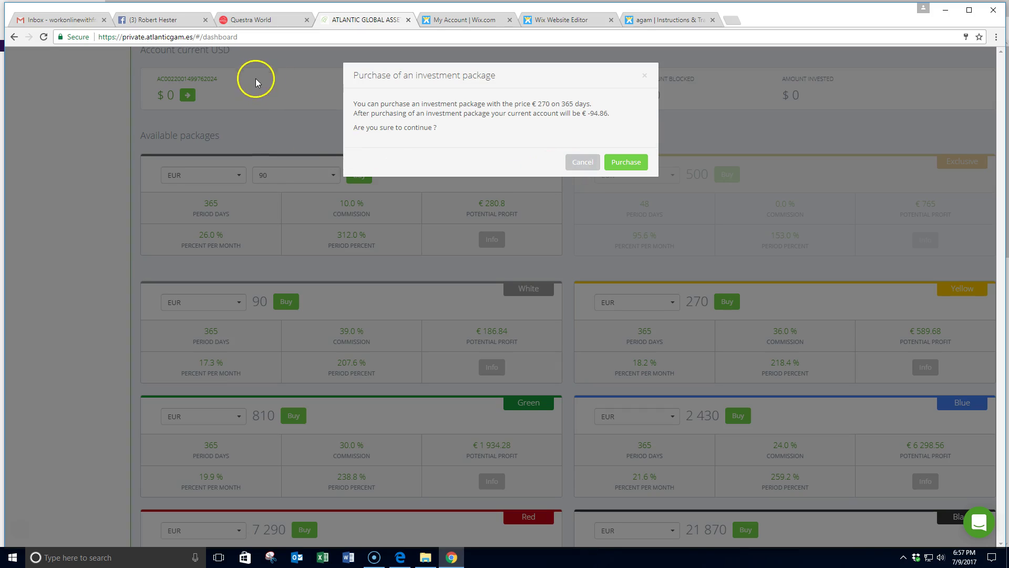
pyautogui.click(584, 161)
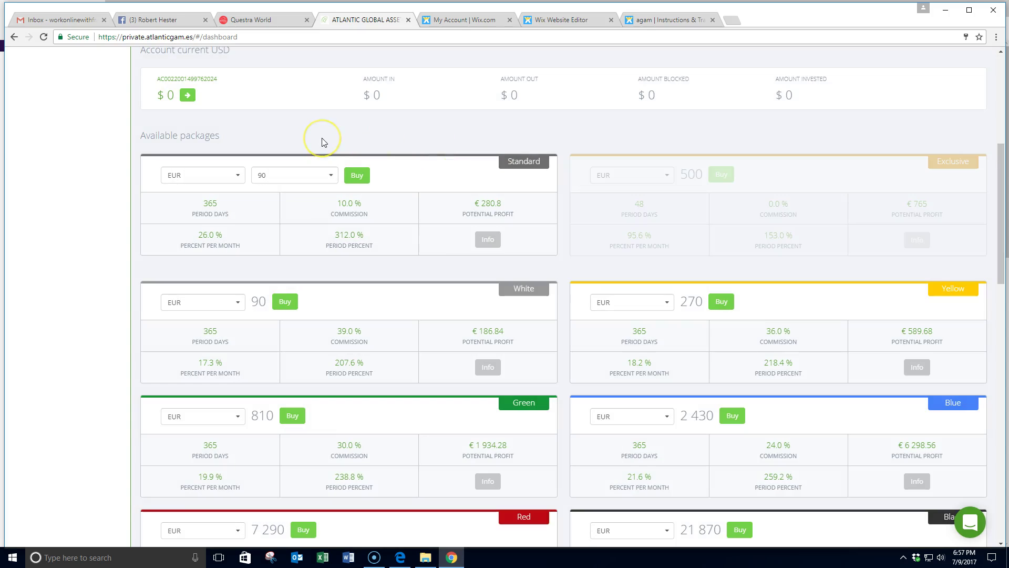
# Step: Examine the purchased package's details and profit charts under My packages on the dashboard
pyautogui.scroll(-3, 324, 139)
pyautogui.scroll(-15, 324, 143)
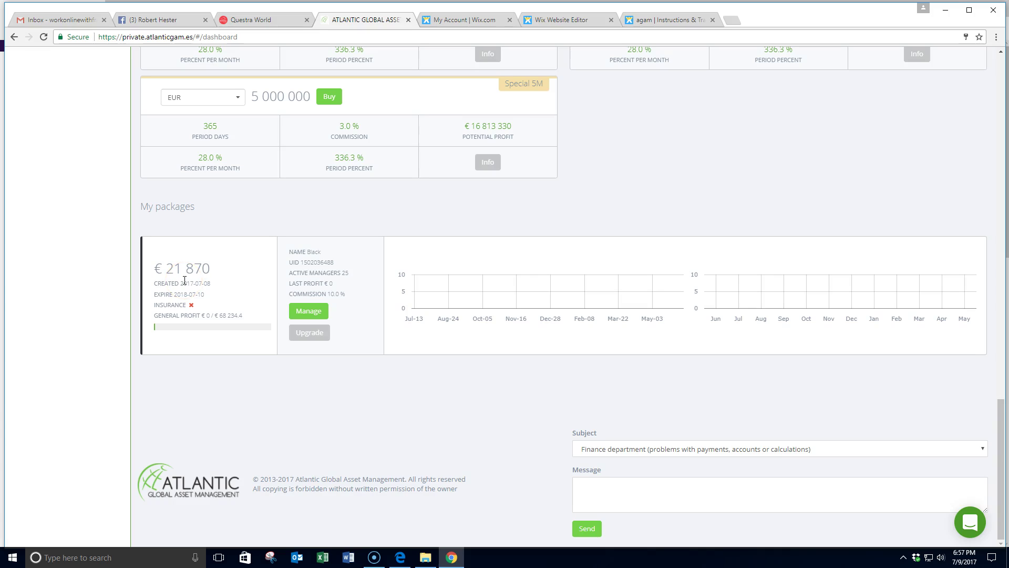
pyautogui.moveTo(414, 293)
pyautogui.scroll(20, 83, 403)
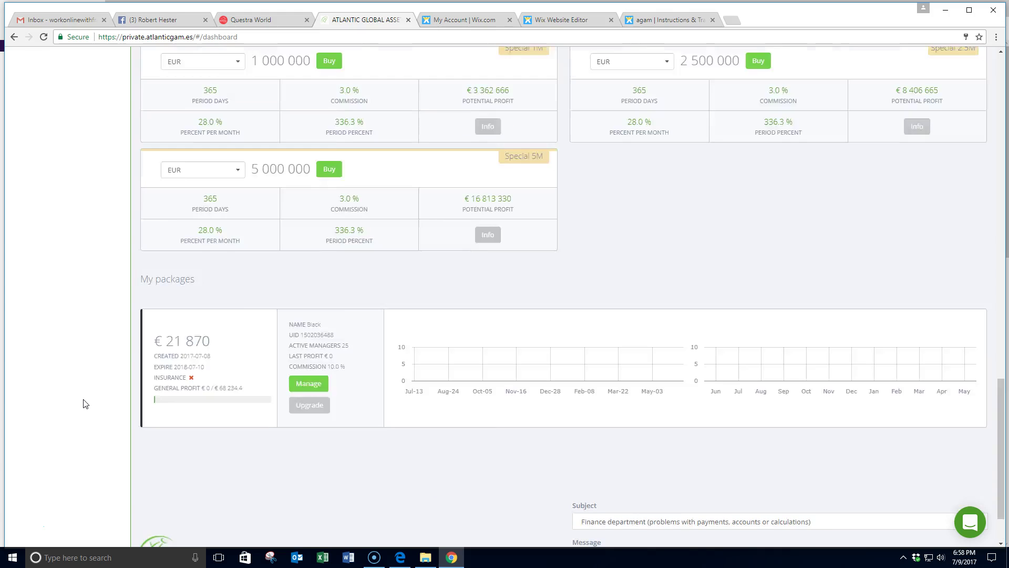